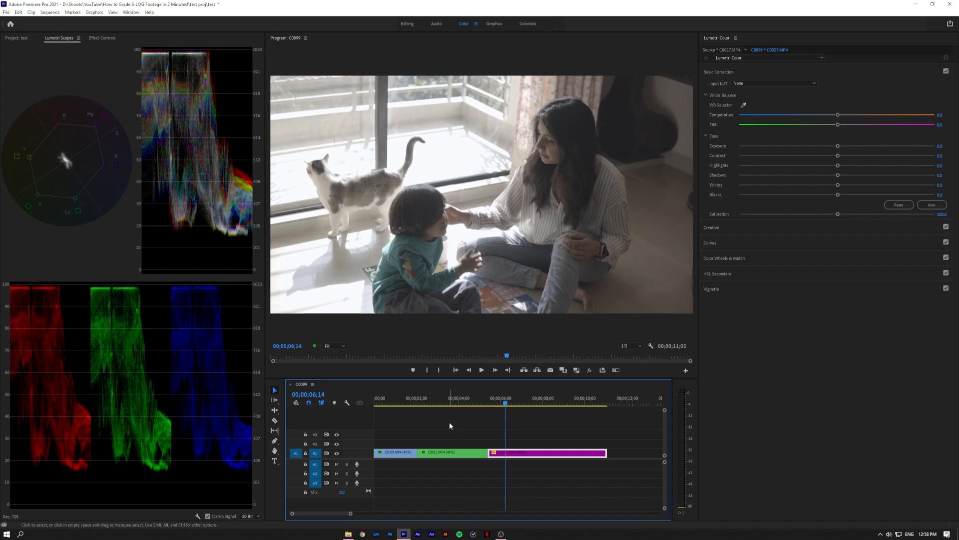
Step: Examine the first clip's image against its waveform, parade and vectorscope, and the list of available scope types
left_click(400, 404)
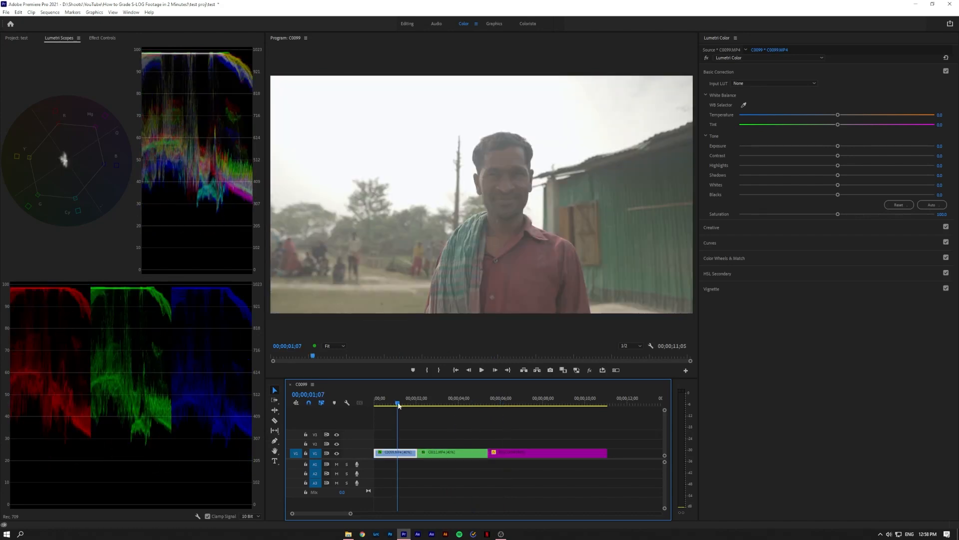
left_click_drag(429, 400, 391, 391)
left_click(113, 234)
right_click(112, 234)
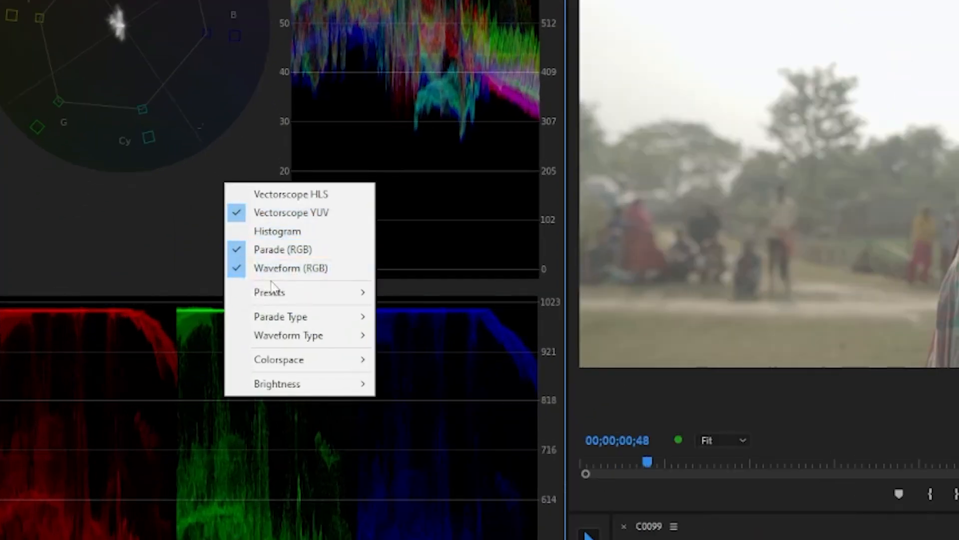
left_click(310, 531)
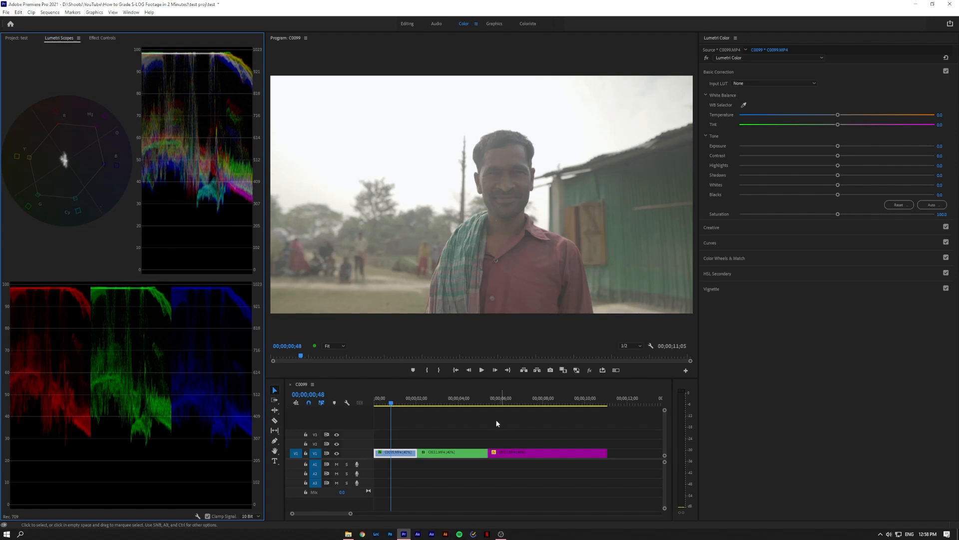
left_click(423, 435)
left_click(399, 404)
left_click_drag(399, 404, 381, 404)
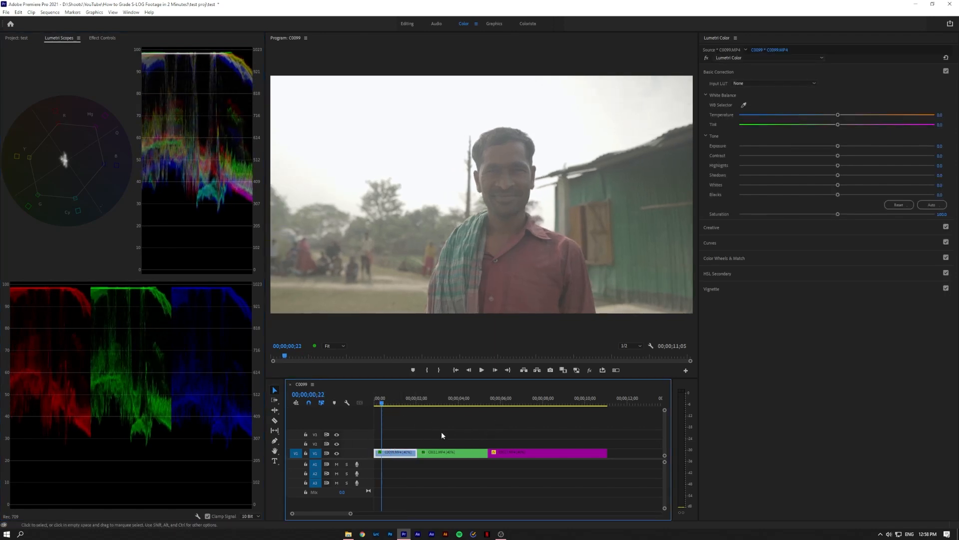
Step: Place the adjustment layer on track V2 from the sequence start and extend it to the end of the last clip
left_click(17, 38)
left_click_drag(36, 134, 393, 441)
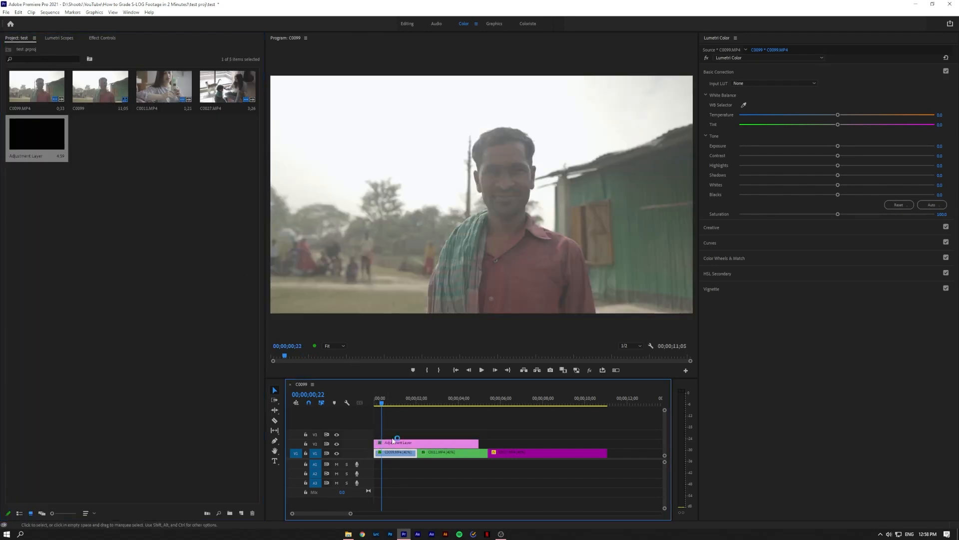
left_click_drag(478, 442, 607, 442)
Step: Split the adjustment layer at both clip boundaries so each clip has its own adjustment segment
left_click_drag(470, 402, 403, 411)
left_click(412, 445)
left_click(410, 418)
key("c")
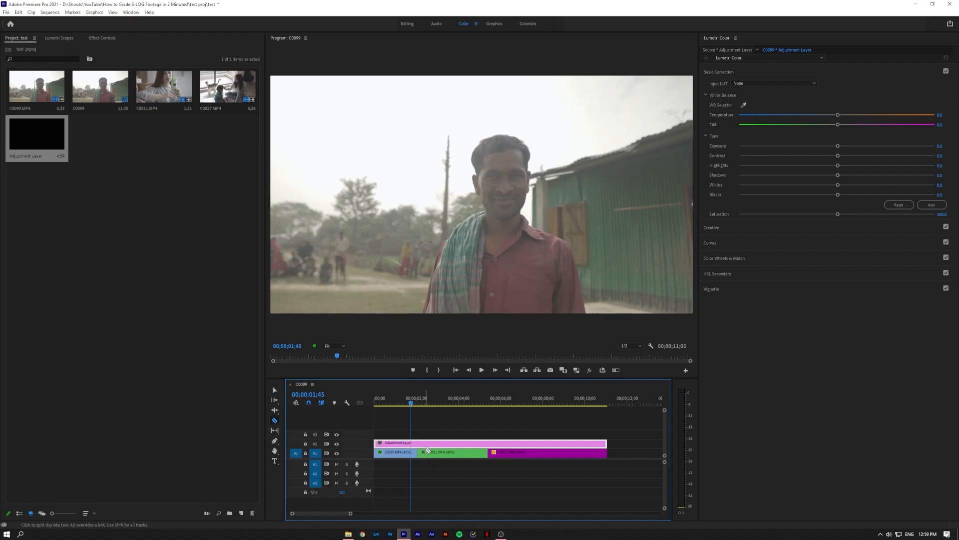
left_click(418, 443)
left_click(488, 442)
key("v")
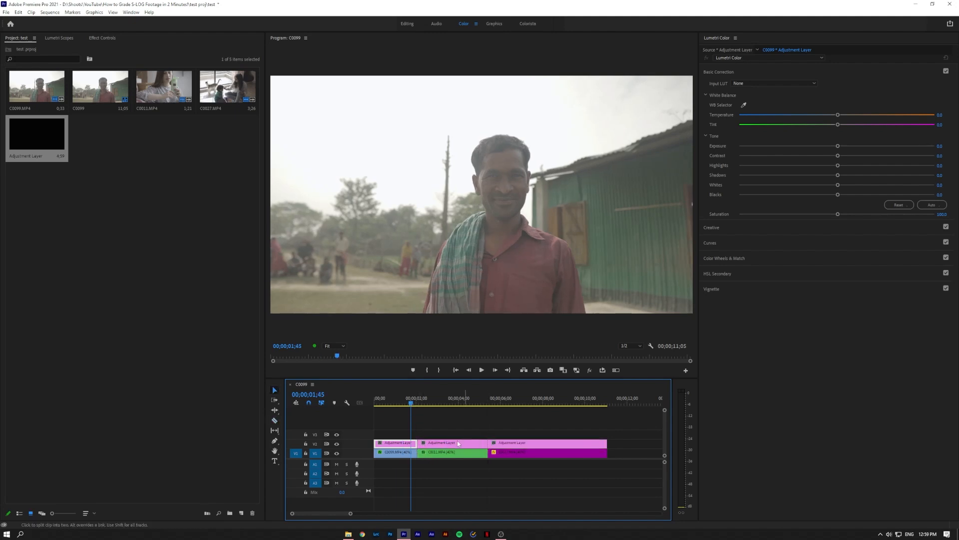
Step: Try lowering Shadows and Blacks to -100 directly on the first clip, and reset its Lumetri Color effect
left_click_drag(411, 405, 391, 406)
left_click(410, 443)
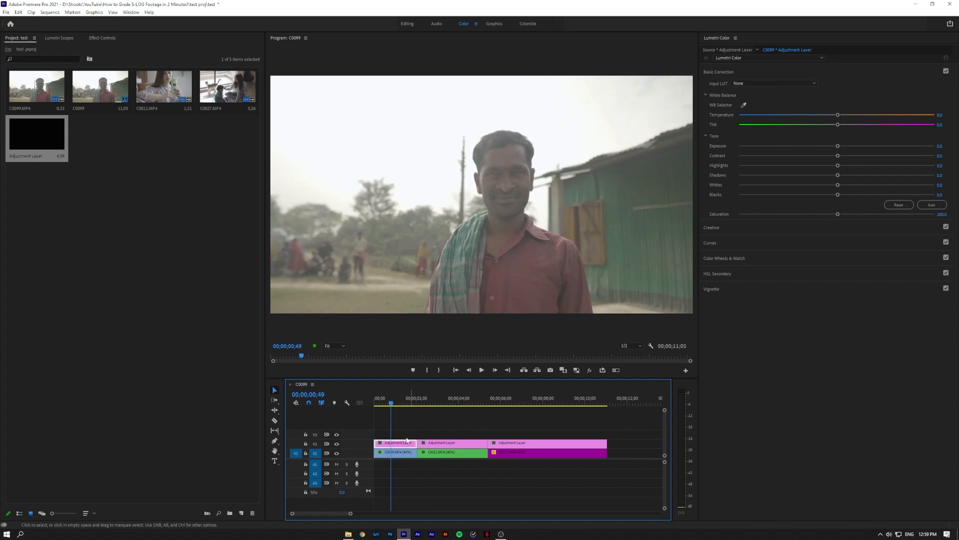
left_click_drag(439, 406, 392, 406)
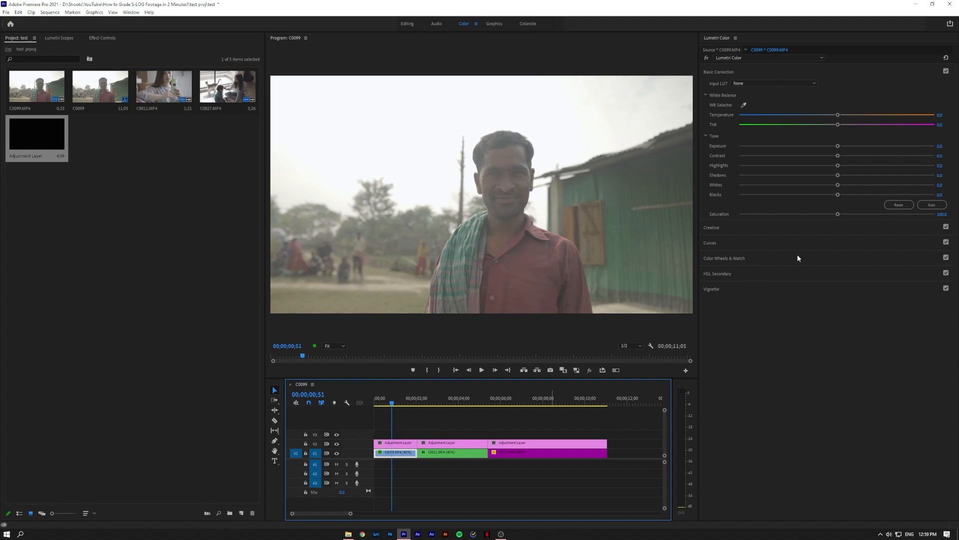
left_click_drag(838, 194, 739, 195)
left_click_drag(838, 175, 650, 192)
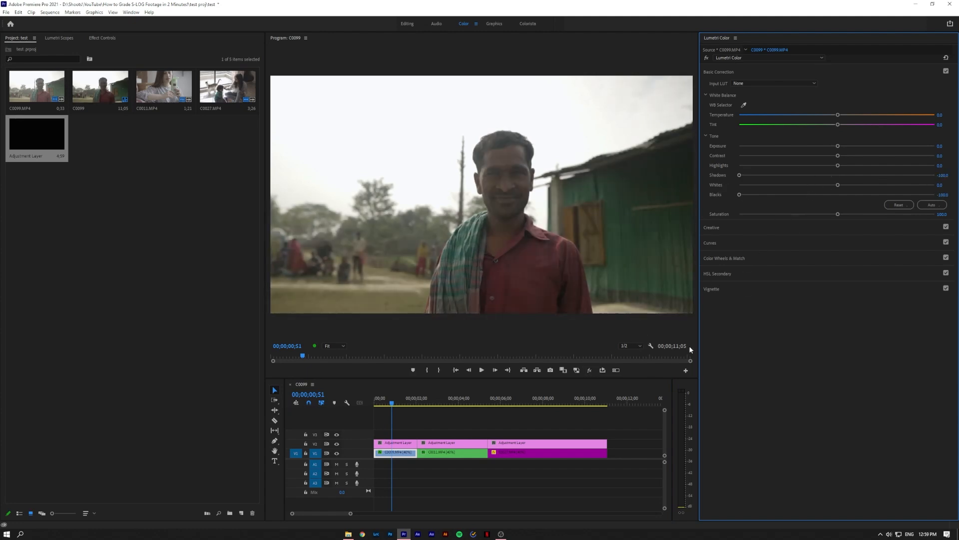
left_click(946, 58)
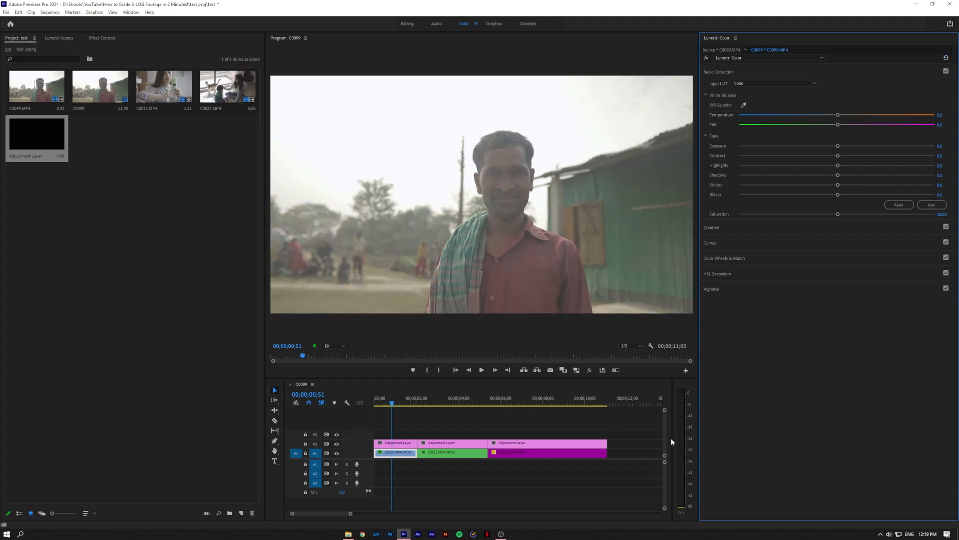
Step: Lower the Shadows color wheel's luminance on the first adjustment layer segment while monitoring the Lumetri Scopes
left_click(413, 443)
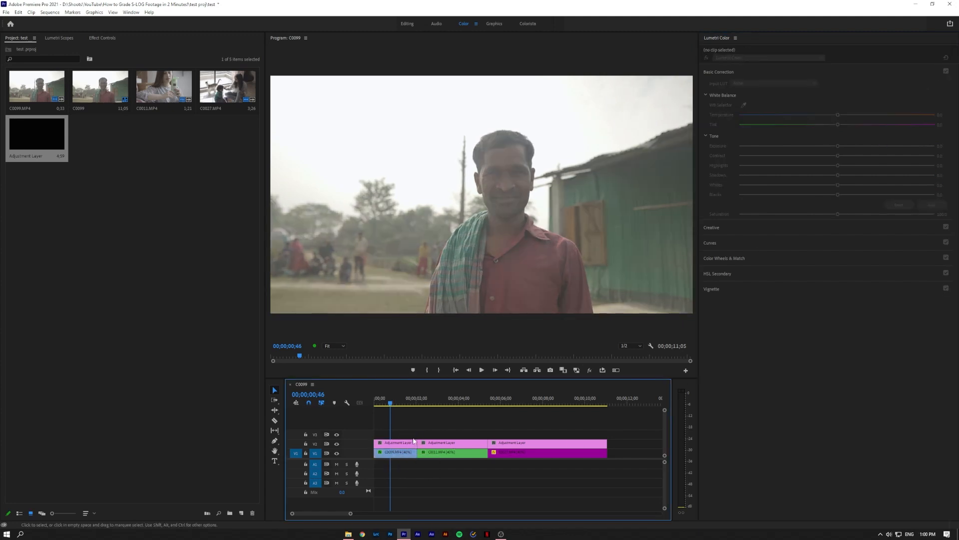
left_click(737, 261)
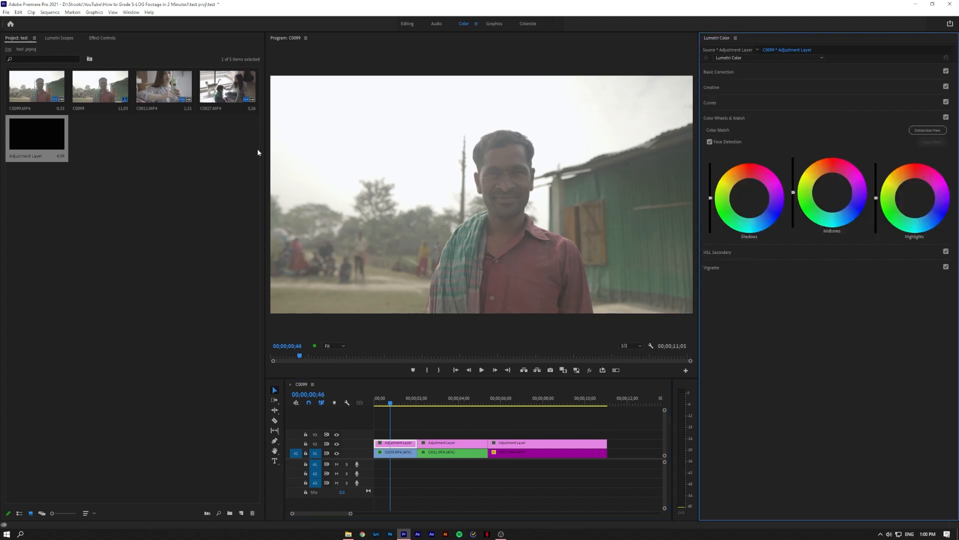
left_click(58, 38)
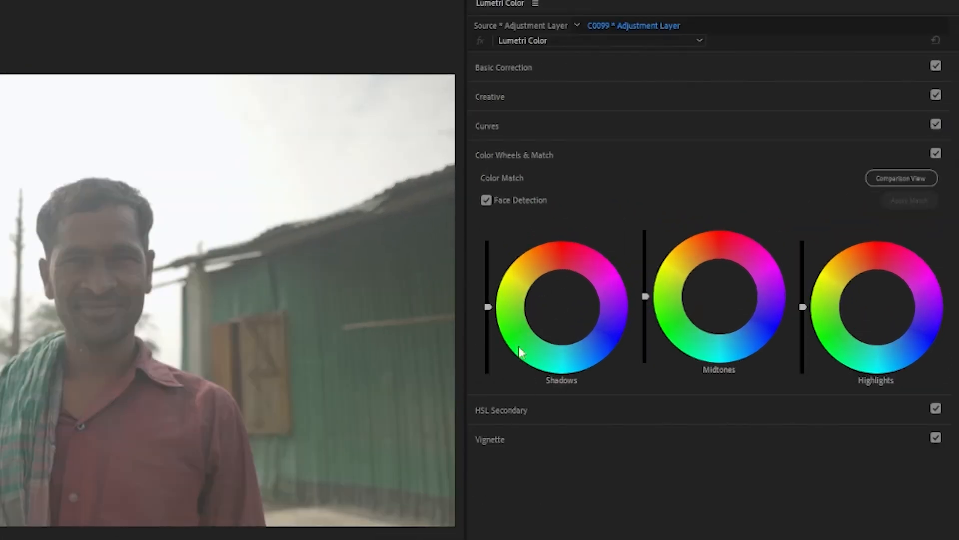
left_click_drag(488, 306, 488, 335)
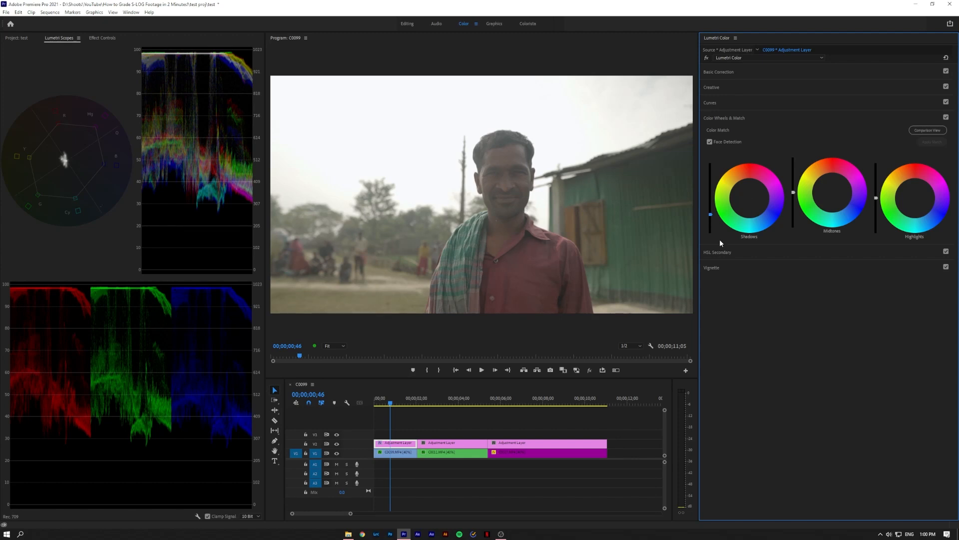
left_click_drag(710, 216, 711, 232)
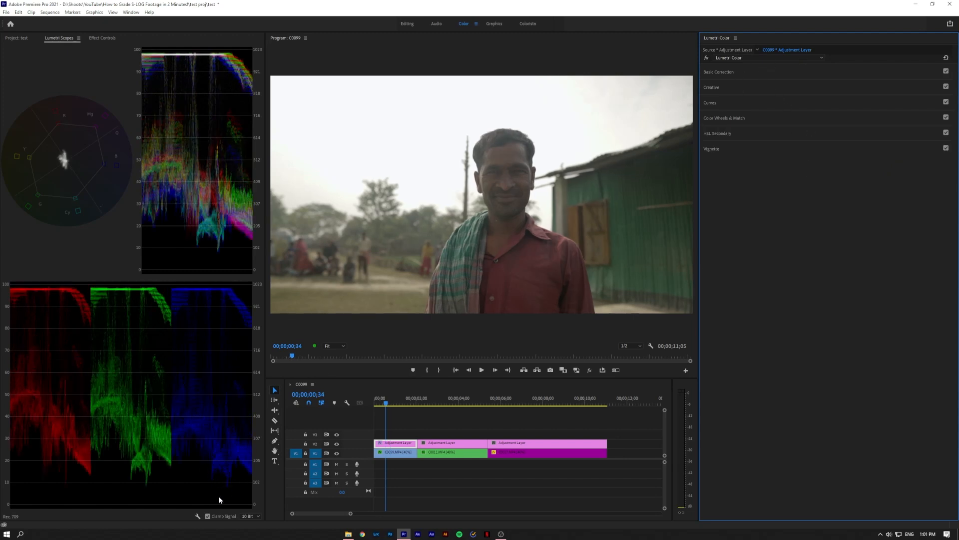
Step: Set Blacks to -100 in the Basic Correction of the first adjustment layer segment
left_click(391, 443)
left_click(725, 71)
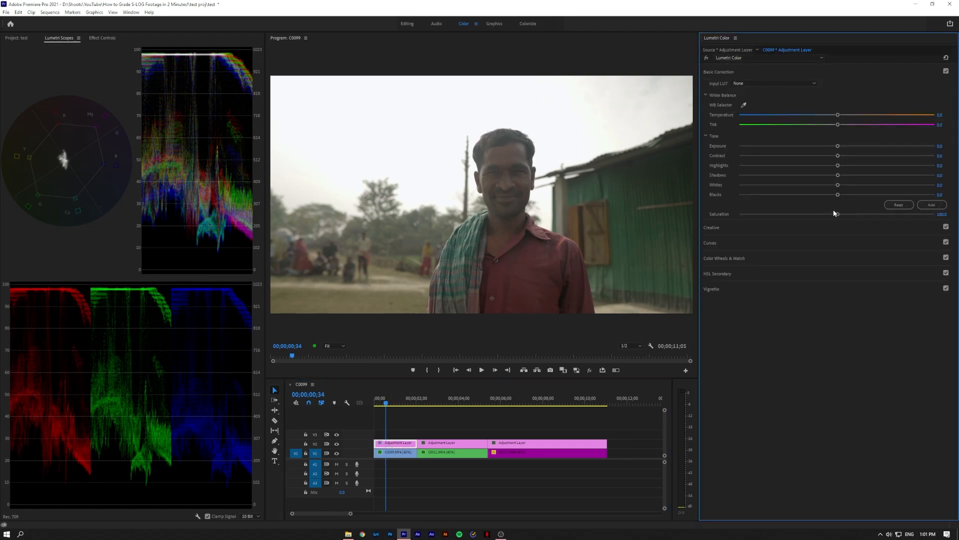
left_click_drag(837, 197, 696, 201)
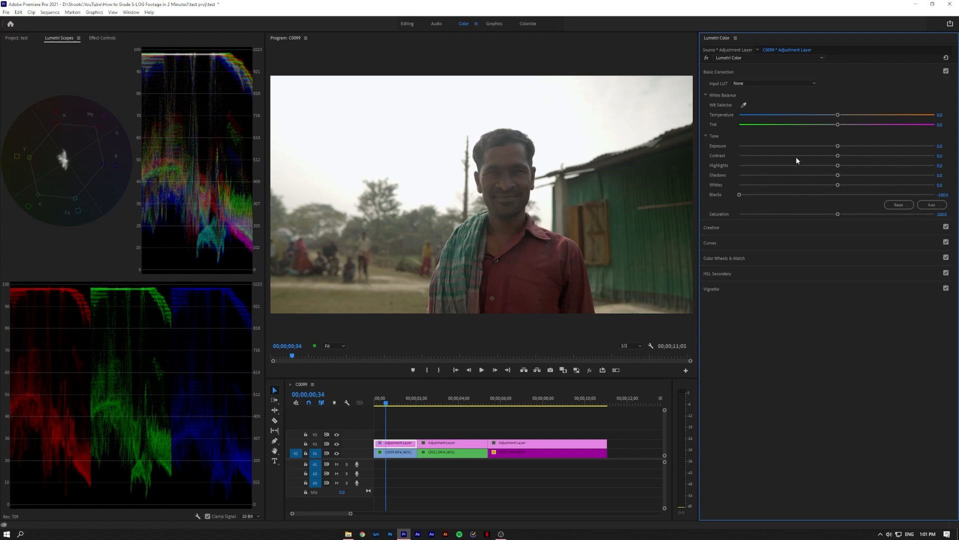
Step: Try raising Exposure to 0.5 and Contrast to about 40 on the first adjustment layer segment, and undo the last change
left_click_drag(839, 148, 846, 153)
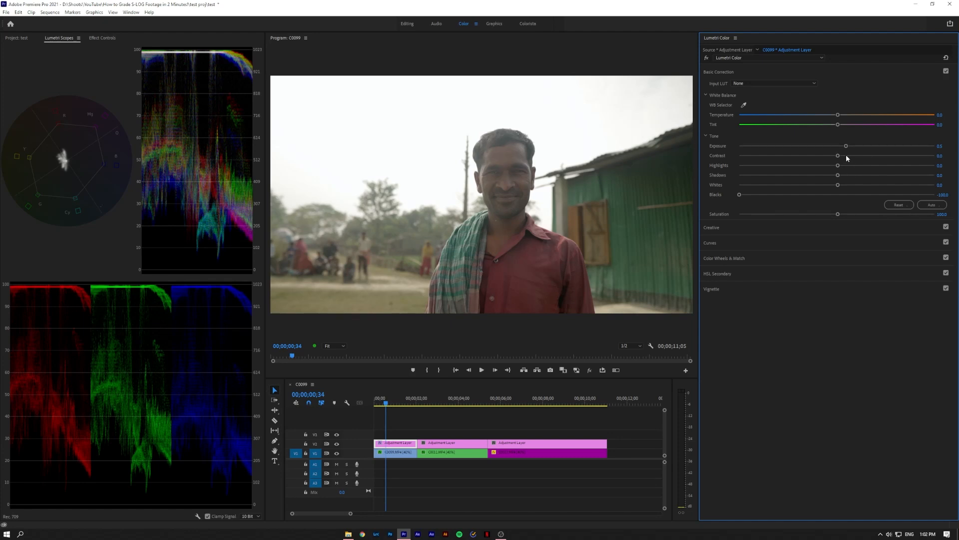
left_click_drag(839, 155, 876, 157)
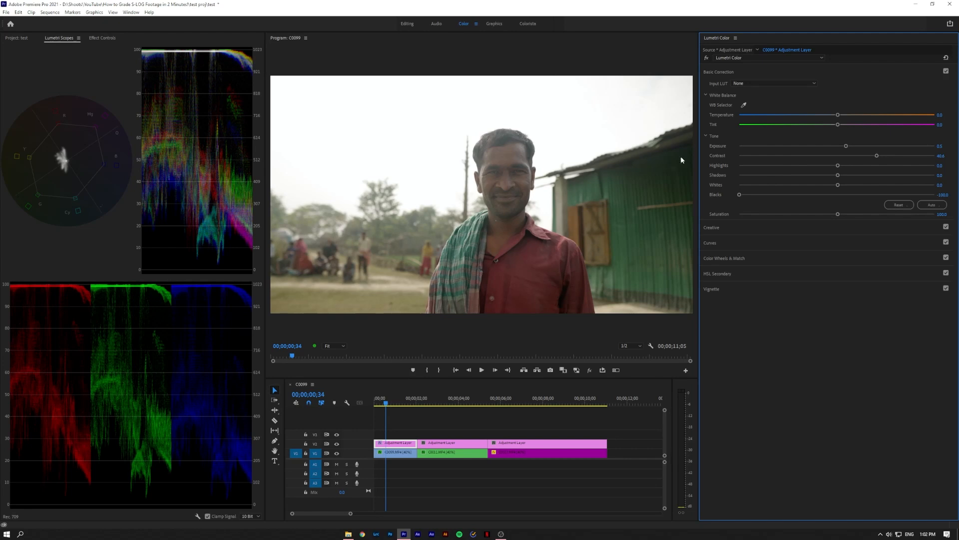
key("ctrl+z")
Step: Try a brighter look with Whites at about 88 and Contrast at about 91, and reset the contrast
left_click_drag(838, 185, 869, 185)
left_click_drag(740, 195, 709, 196)
left_click_drag(868, 184, 925, 185)
left_click_drag(876, 156, 924, 155)
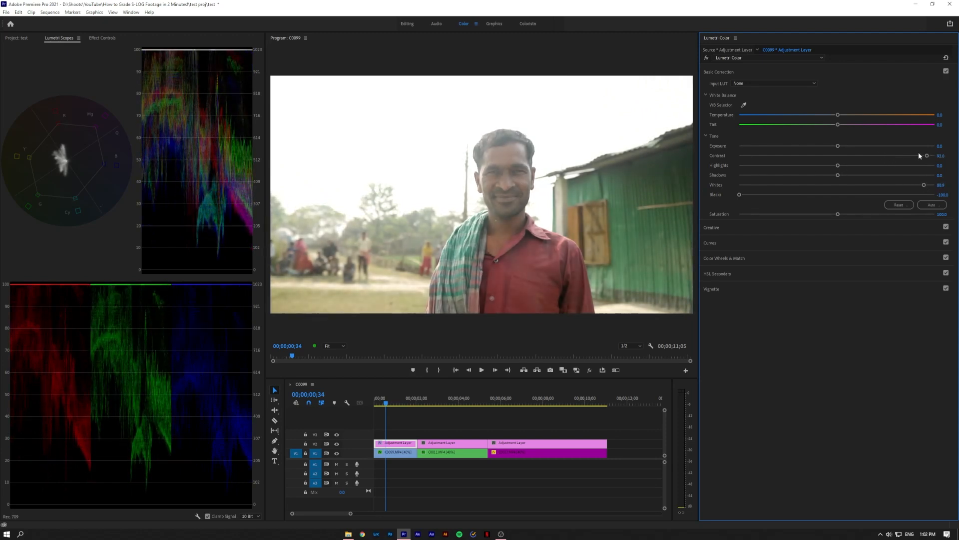
double_click(925, 155)
Step: Set Exposure to 0.4 and Contrast to about 39 with Whites back at 0, and compare the image with effects bypassed
left_click_drag(922, 184, 844, 148)
double_click(843, 185)
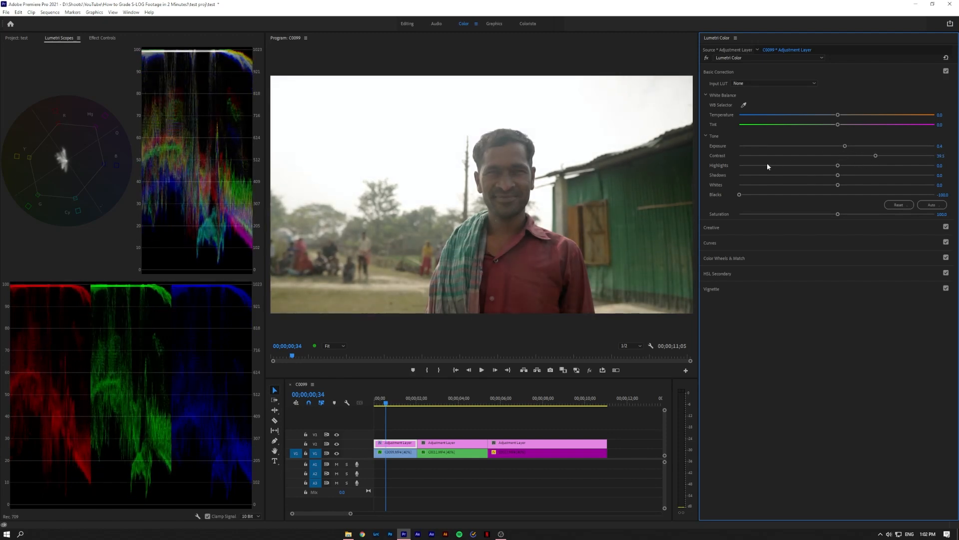
left_click(591, 371)
left_click(591, 370)
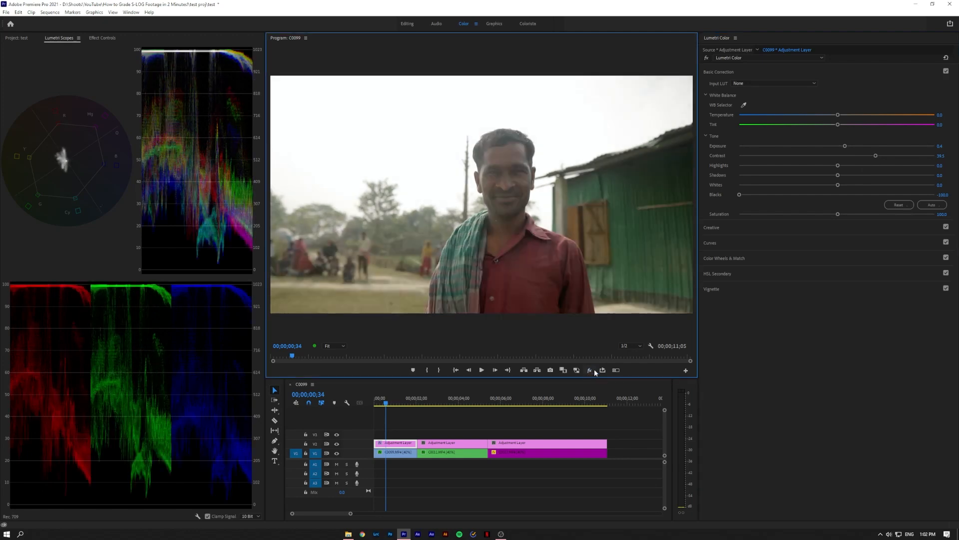
left_click(588, 371)
left_click(589, 371)
Step: Lower Shadows to about -15 and compare the image with and without effects
left_click_drag(840, 175, 821, 182)
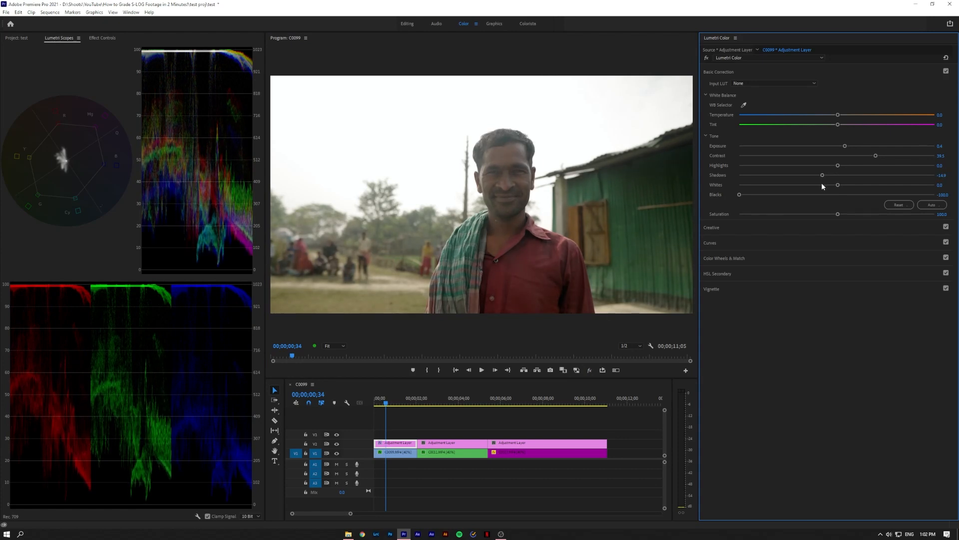
left_click(588, 370)
left_click(588, 372)
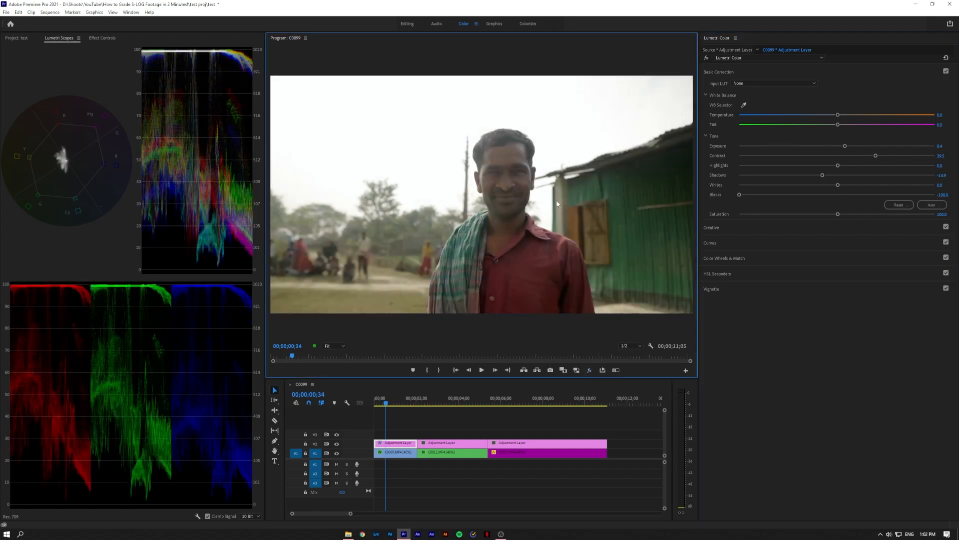
Step: Raise Saturation to about 122 and reset Contrast to 0 on the first adjustment layer segment
left_click_drag(394, 399, 389, 425)
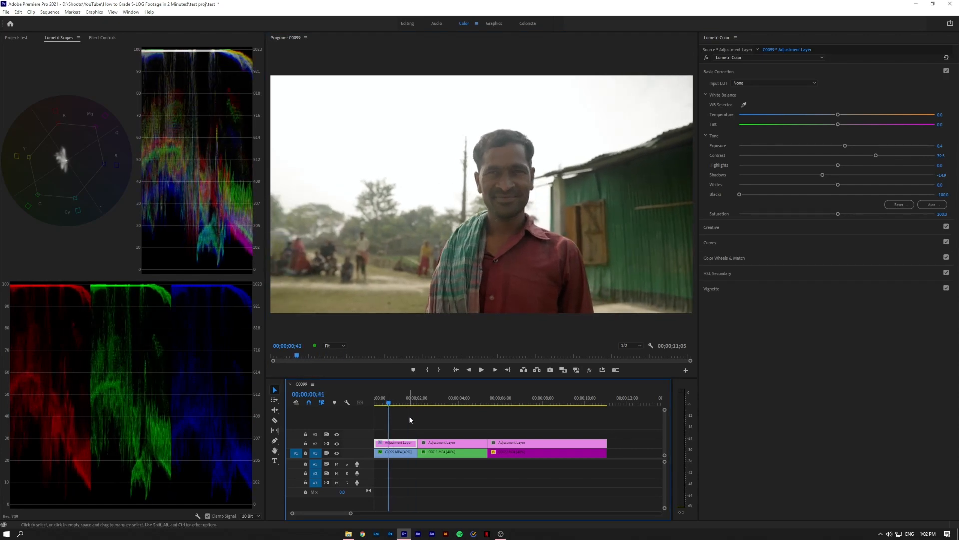
left_click_drag(844, 214, 865, 218)
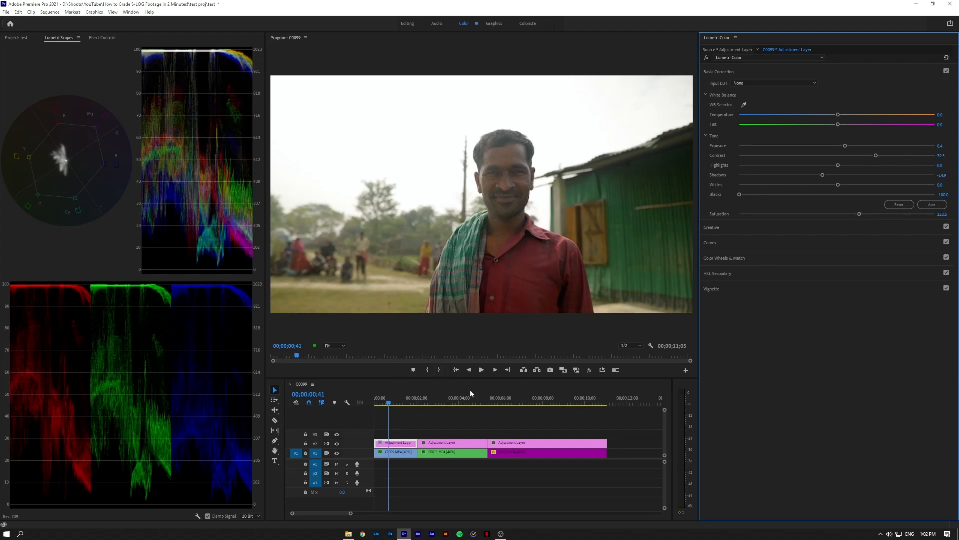
double_click(875, 156)
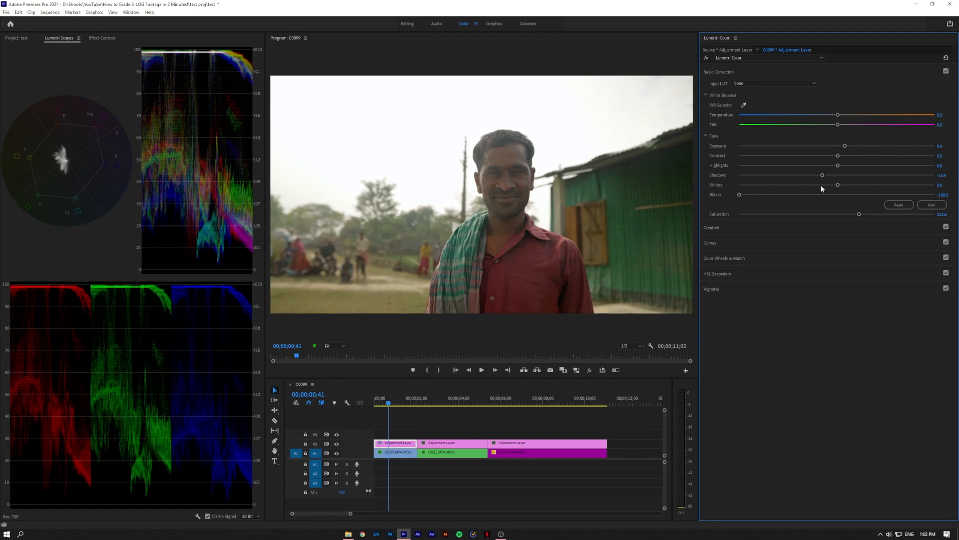
Step: Add a shadow point and a highlight point to the white RGB curve and lift the highlight point slightly
left_click(762, 242)
left_click(810, 214)
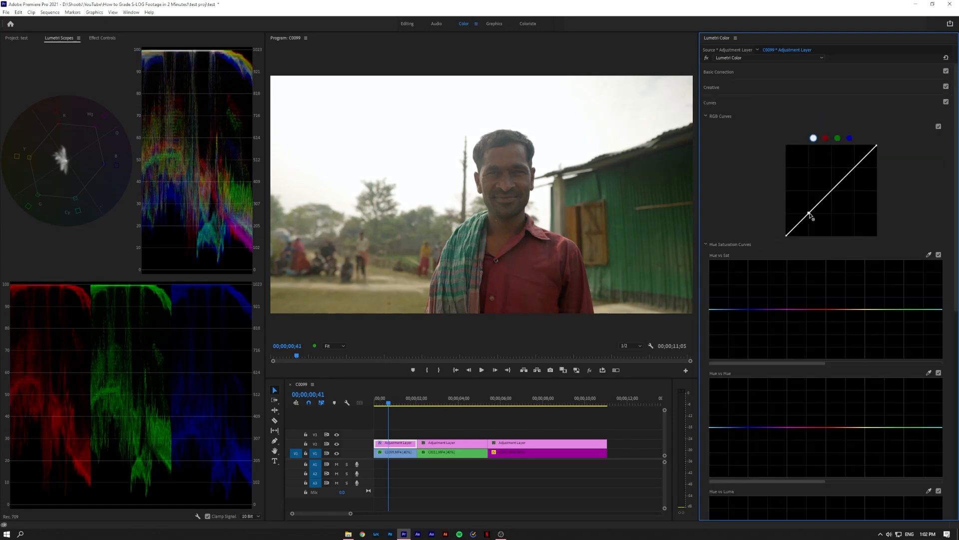
left_click(851, 171)
left_click_drag(852, 171, 848, 169)
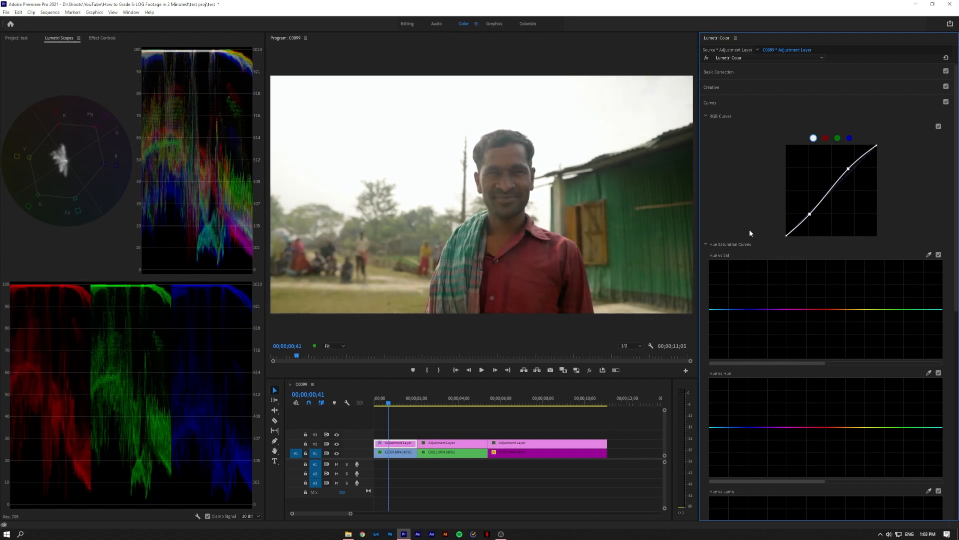
Step: Add a slightly raised midpoint to the RGB curve, and strengthen the S-shape by lowering the shadow point and lifting the highlight point
left_click(827, 192)
left_click_drag(827, 192, 827, 191)
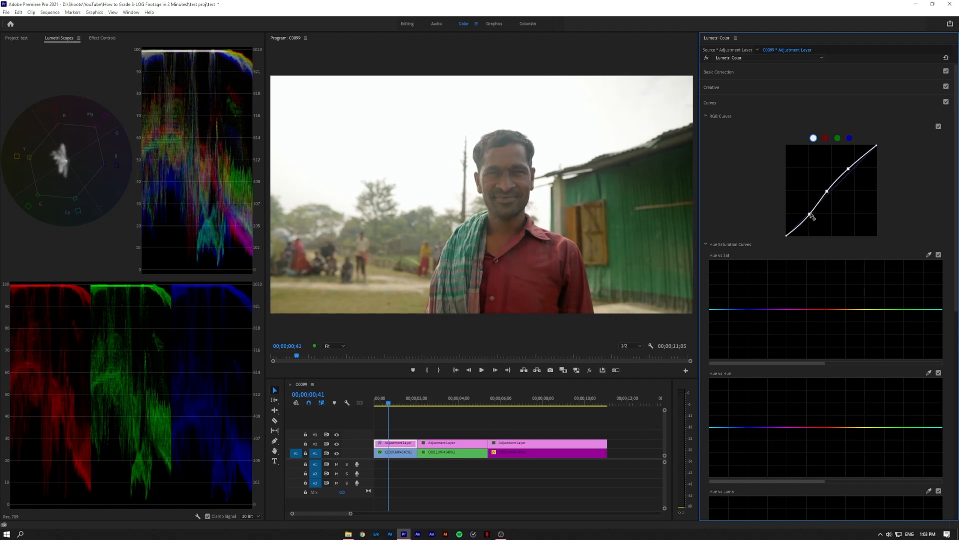
left_click_drag(810, 214, 810, 215)
left_click_drag(810, 216, 808, 217)
left_click_drag(849, 171, 849, 167)
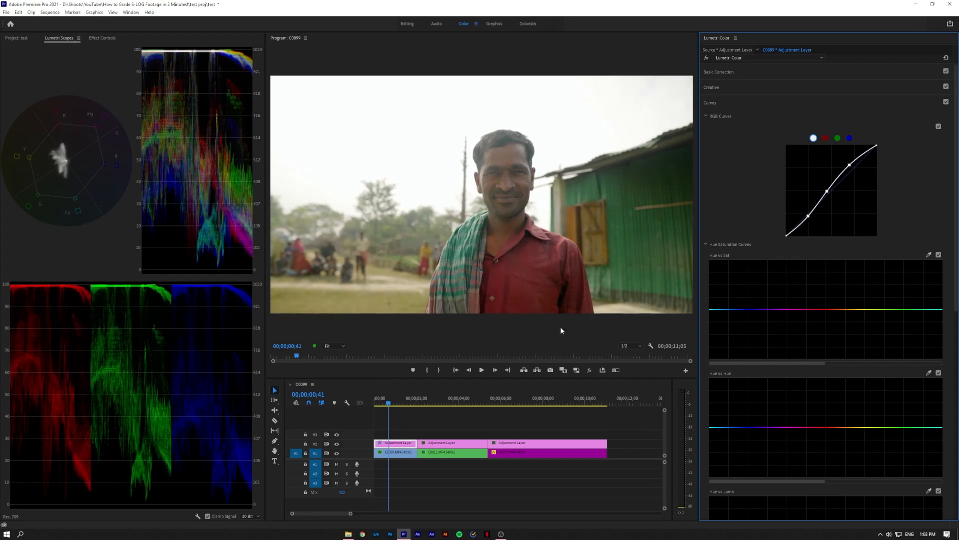
Step: Compare the graded first shot with effects bypassed, and review the grade at other frames of the clip
left_click(590, 370)
left_click(589, 370)
left_click(589, 370)
left_click(589, 370)
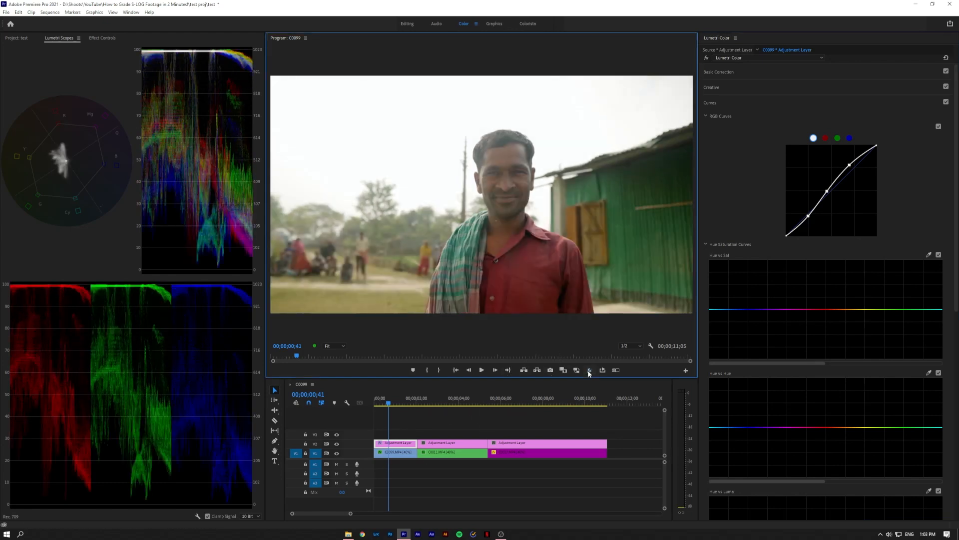
left_click(589, 370)
left_click(589, 370)
mouse_move(396, 409)
left_mouse_down()
mouse_move(379, 411)
mouse_move(418, 415)
mouse_move(402, 414)
left_mouse_up()
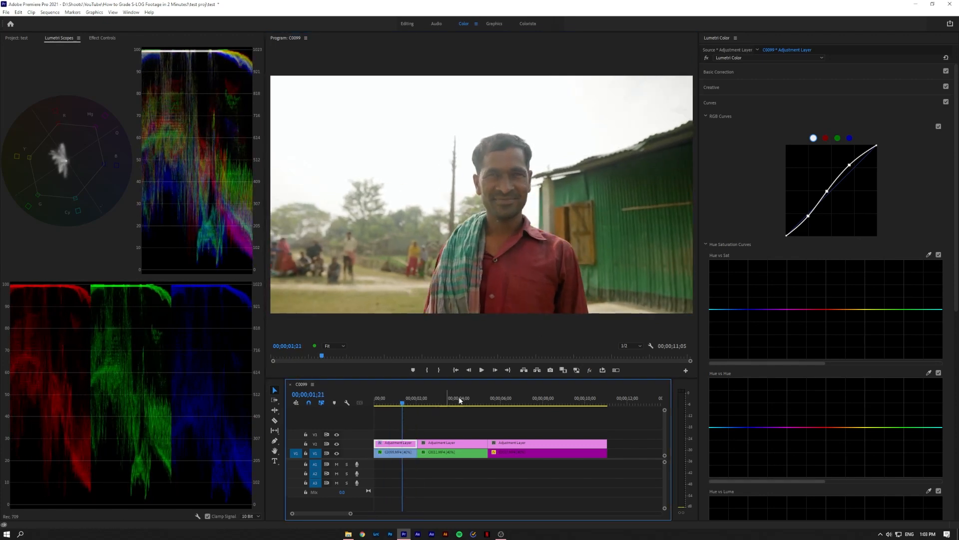
mouse_move(401, 404)
left_mouse_down()
mouse_move(358, 409)
mouse_move(429, 401)
mouse_move(398, 404)
left_mouse_up()
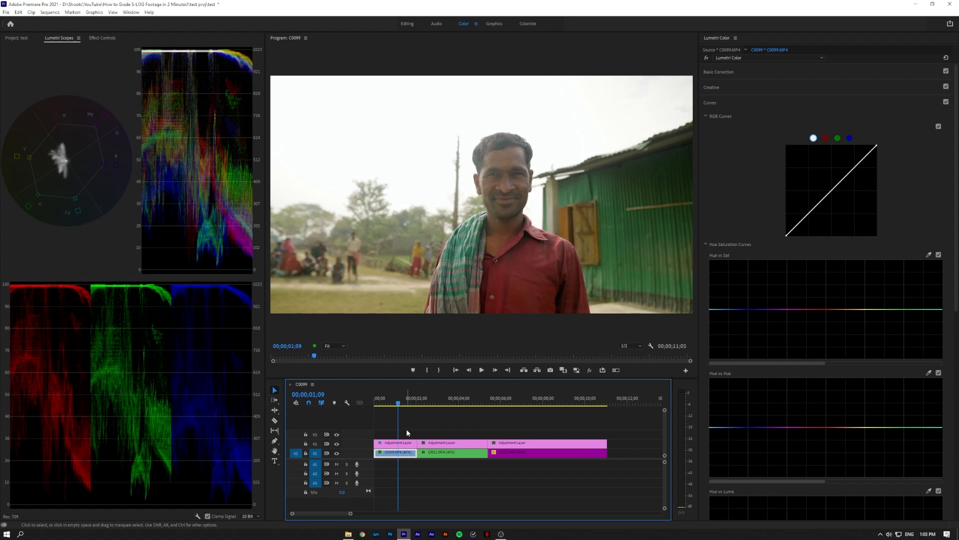
Step: Save the project and lower the Shadows luminance in the color wheels on the second clip's adjustment layer
key("ctrl+s")
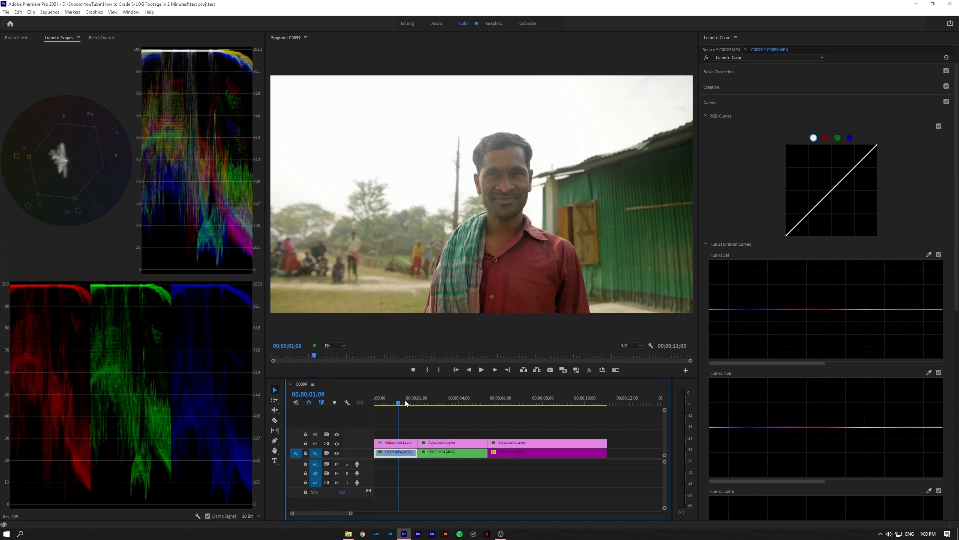
left_click_drag(406, 403, 445, 424)
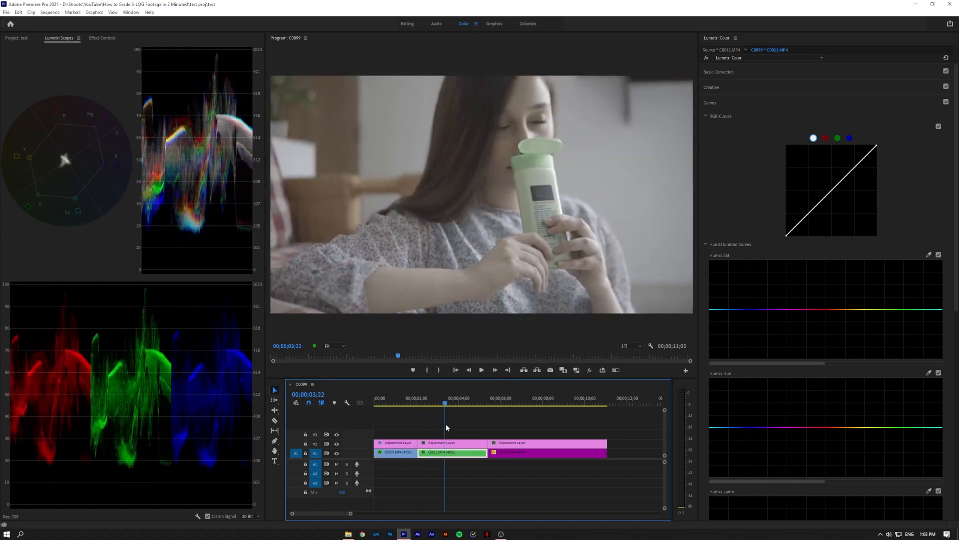
left_click(451, 443)
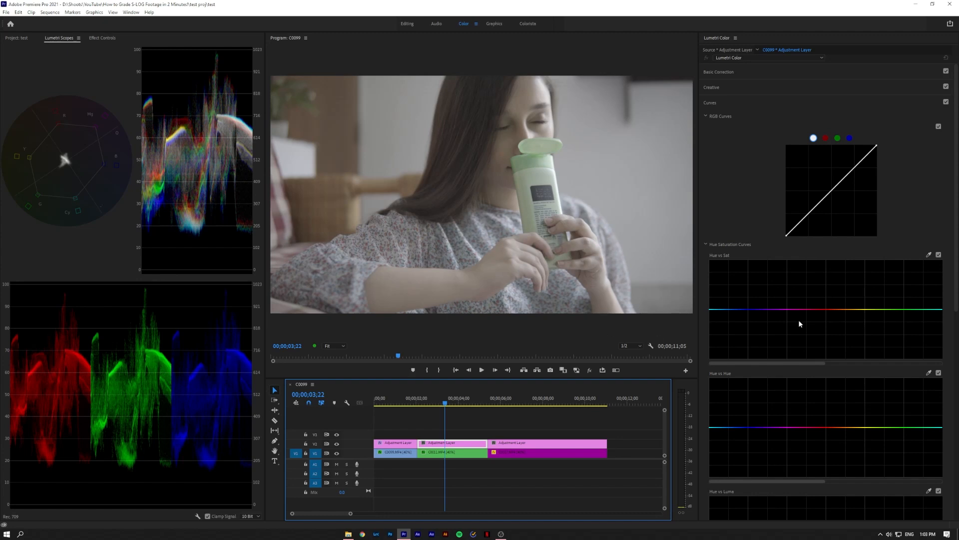
left_click(766, 103)
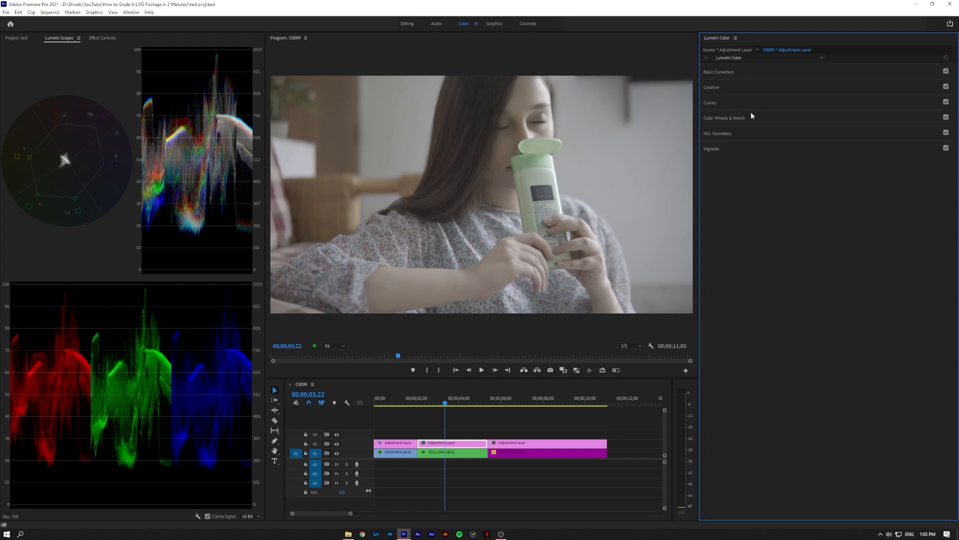
left_click(732, 118)
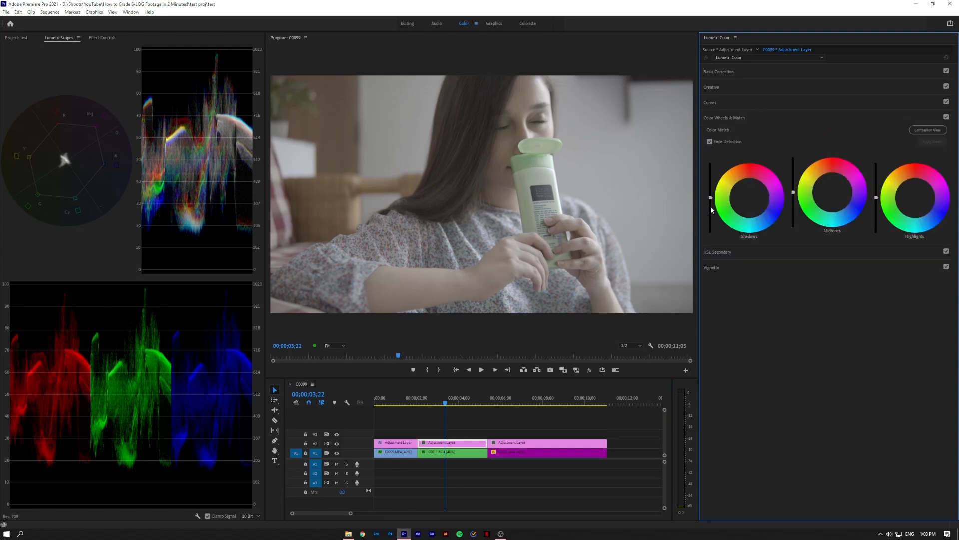
left_click_drag(711, 198, 711, 232)
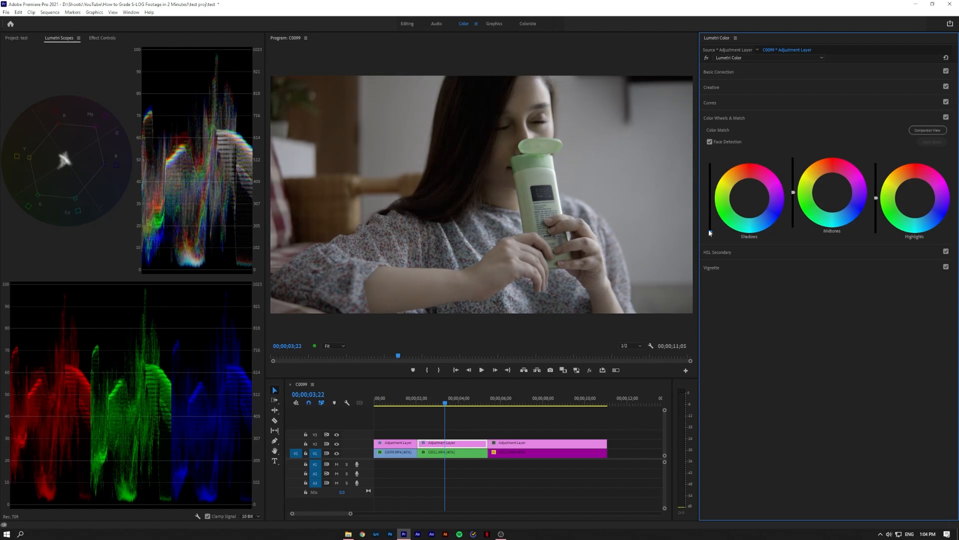
left_click_drag(711, 232, 710, 216)
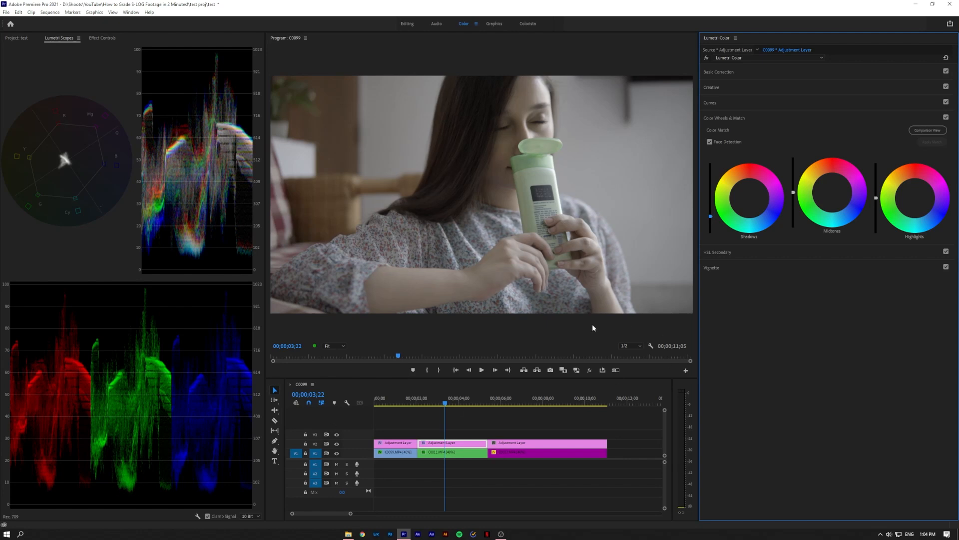
Step: Set Blacks to about -58, Exposure to 0.1 and Saturation to about 155 on the second clip's adjustment layer
left_click(756, 73)
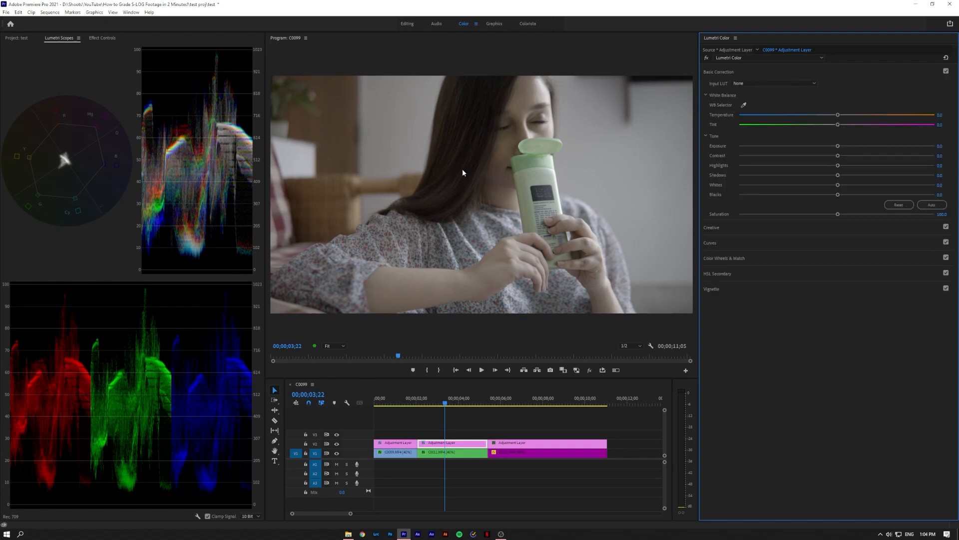
left_click_drag(839, 196, 770, 200)
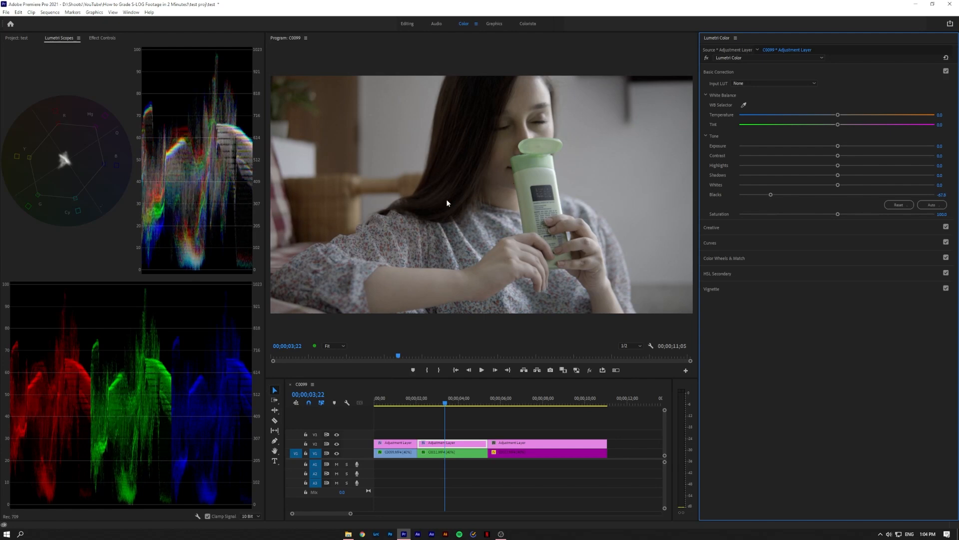
left_click_drag(837, 148, 839, 150)
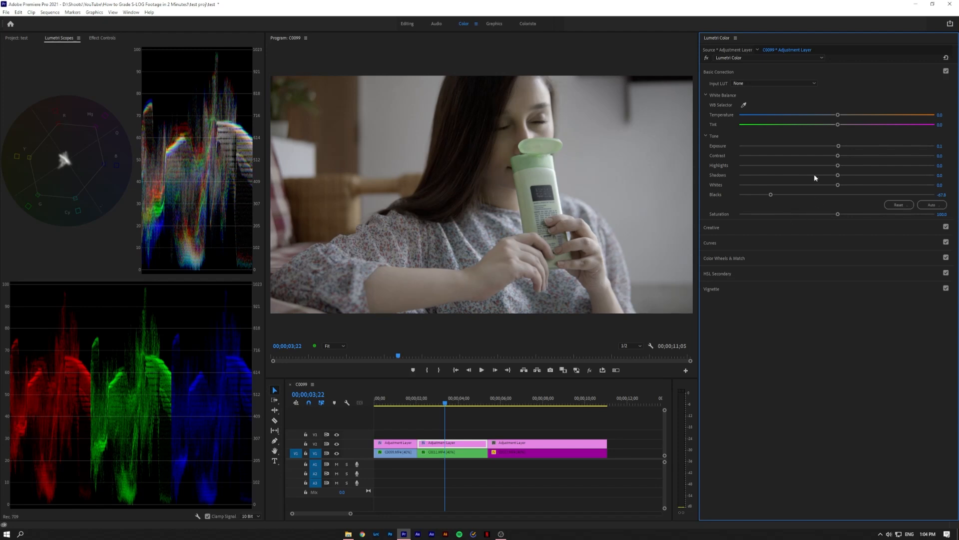
left_click_drag(770, 195, 781, 195)
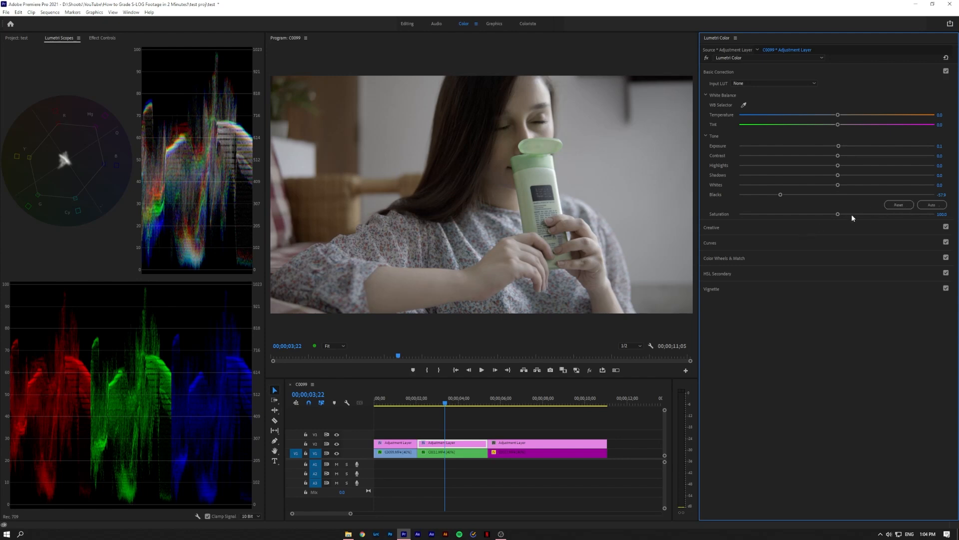
left_click_drag(840, 214, 893, 217)
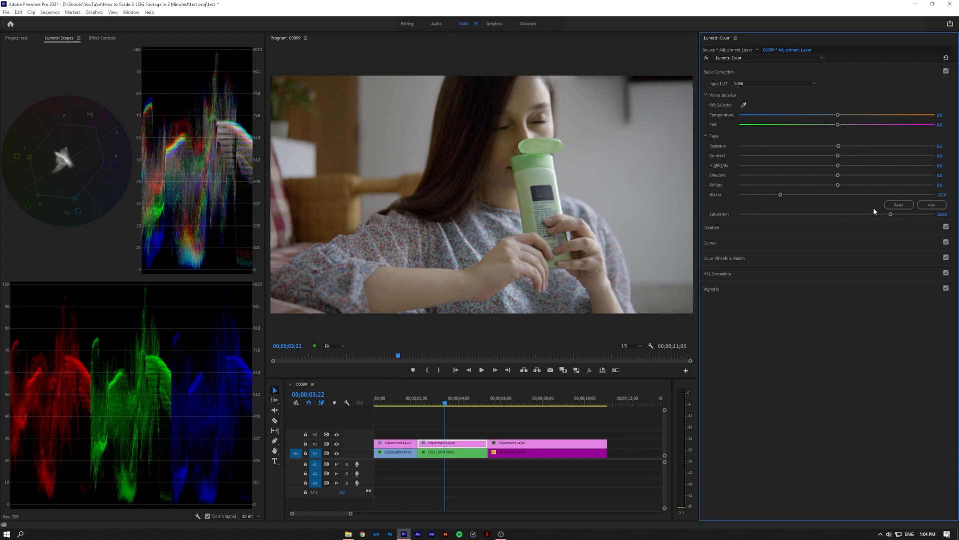
Step: Set Temperature to 1.5, Tint to 2.3, Whites to 14.6 and Shadows to -7.7 on the second clip's adjustment layer
left_click(841, 124)
left_click_drag(840, 130, 837, 131)
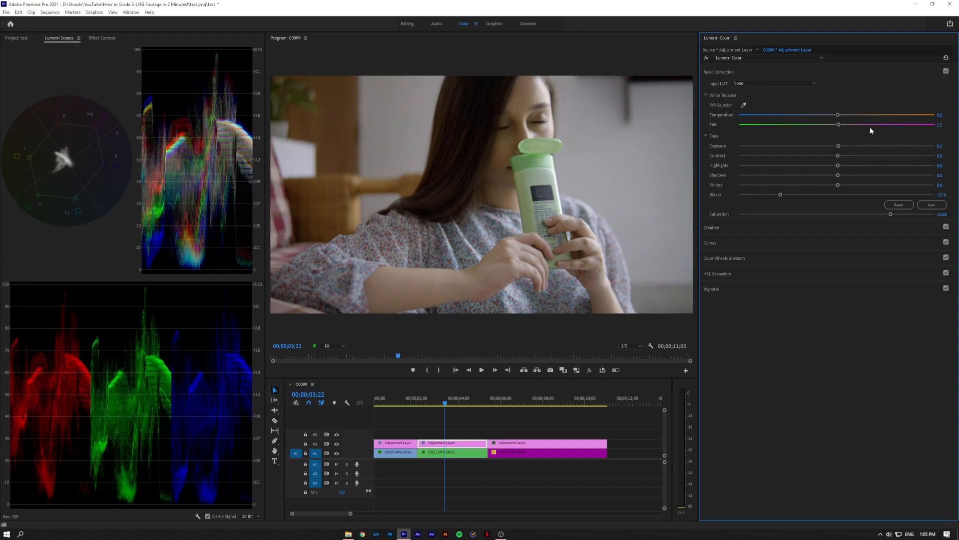
left_click_drag(838, 115, 840, 126)
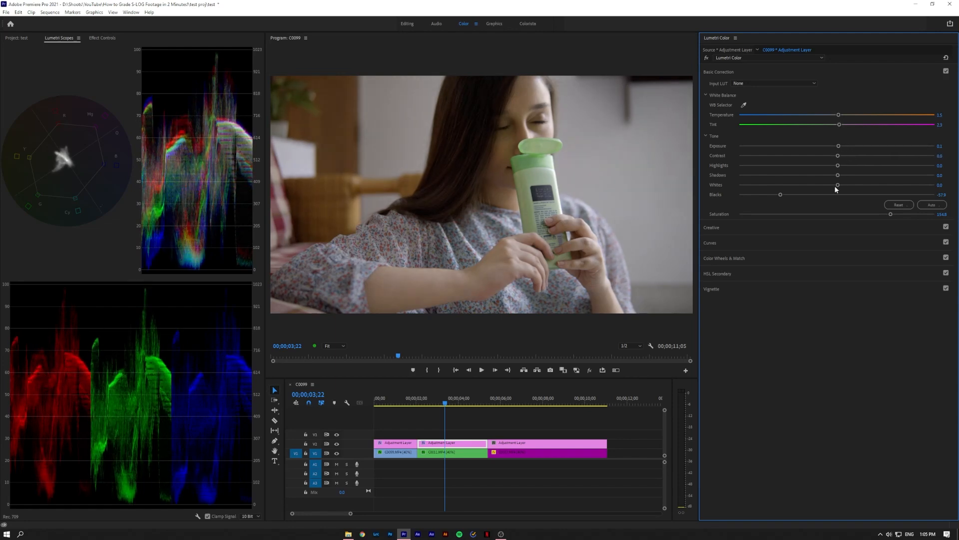
mouse_move(838, 185)
left_mouse_down()
mouse_move(851, 186)
mouse_move(830, 178)
left_mouse_up()
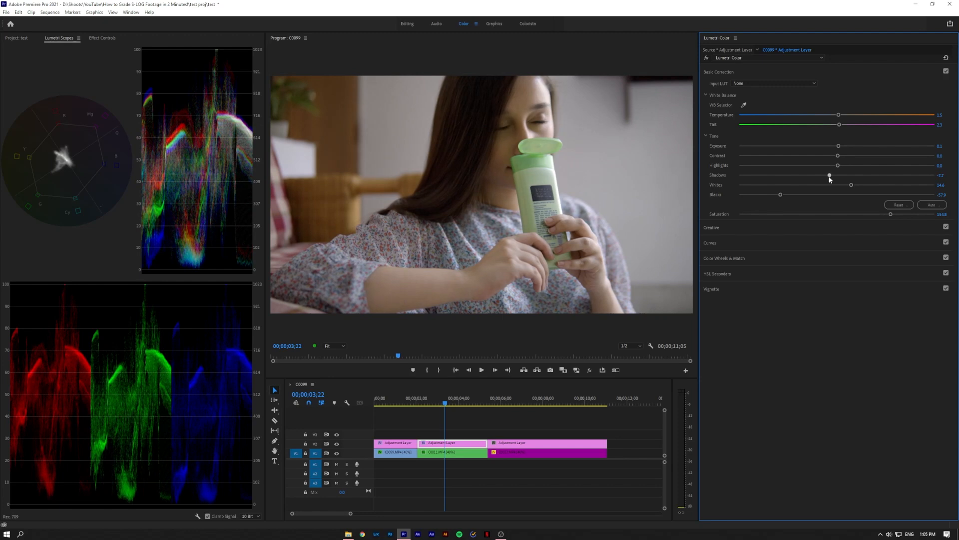
Step: Compare the graded second shot with effects bypassed, and review the grade at a further frame of the clip
left_click(589, 370)
left_click(589, 371)
left_click(589, 370)
left_click(590, 371)
left_click(590, 370)
left_click(589, 370)
left_click_drag(446, 400, 475, 380)
Step: Reduce Contrast slightly on the second clip's adjustment layer
left_click(746, 256)
left_click(469, 442)
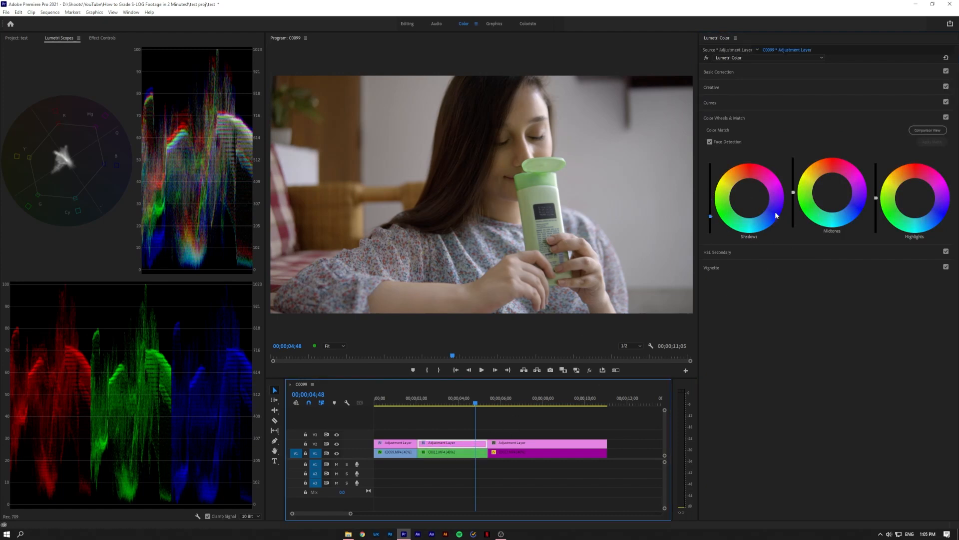
left_click(730, 73)
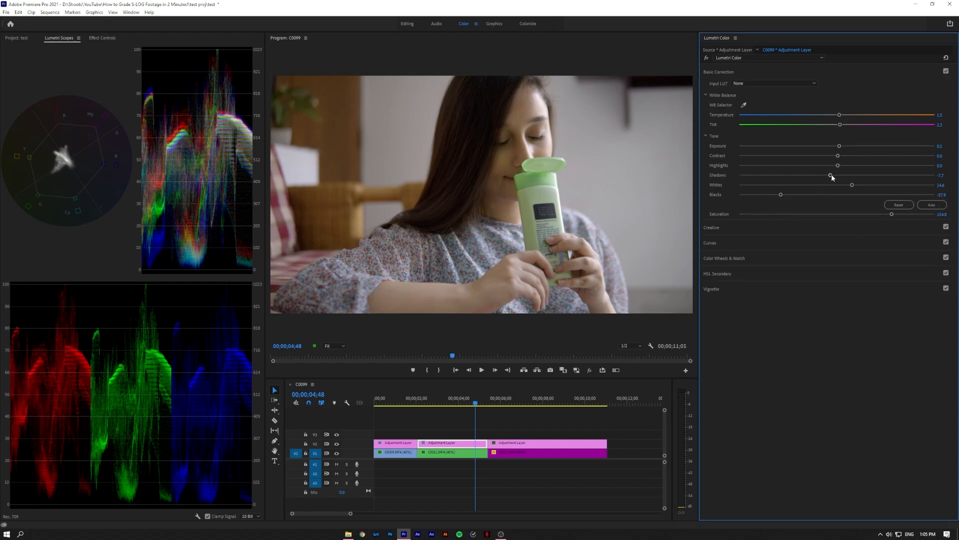
mouse_move(839, 155)
left_mouse_down()
mouse_move(884, 155)
mouse_move(833, 155)
left_mouse_up()
Step: Move to the third clip and lower the Shadows luminance in the color wheels on its adjustment layer
left_click_drag(513, 403, 531, 415)
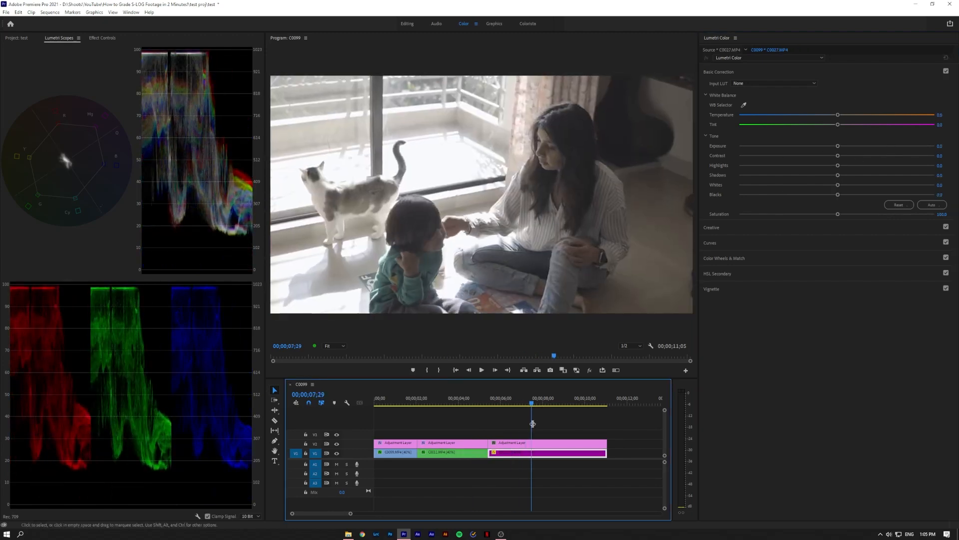
left_click(528, 442)
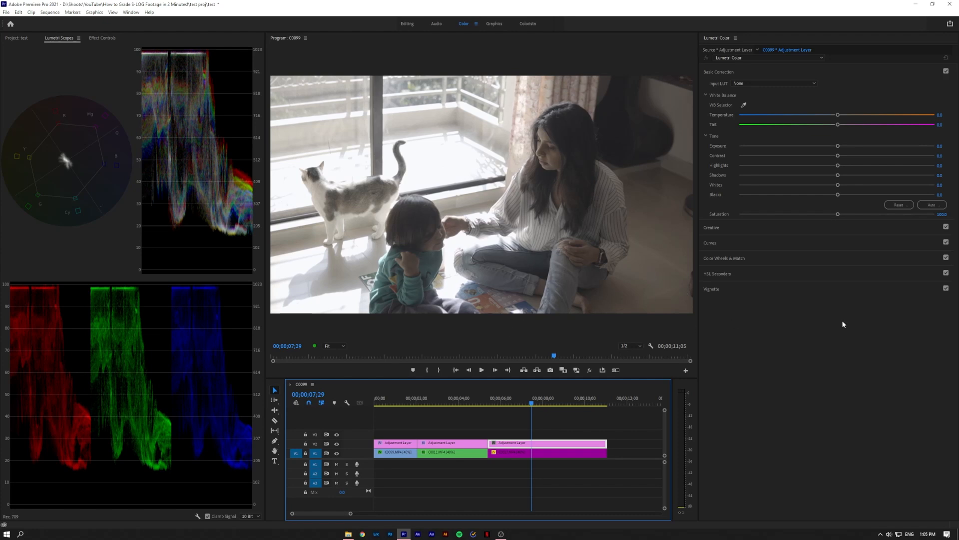
left_click(729, 262)
left_click_drag(710, 199, 711, 218)
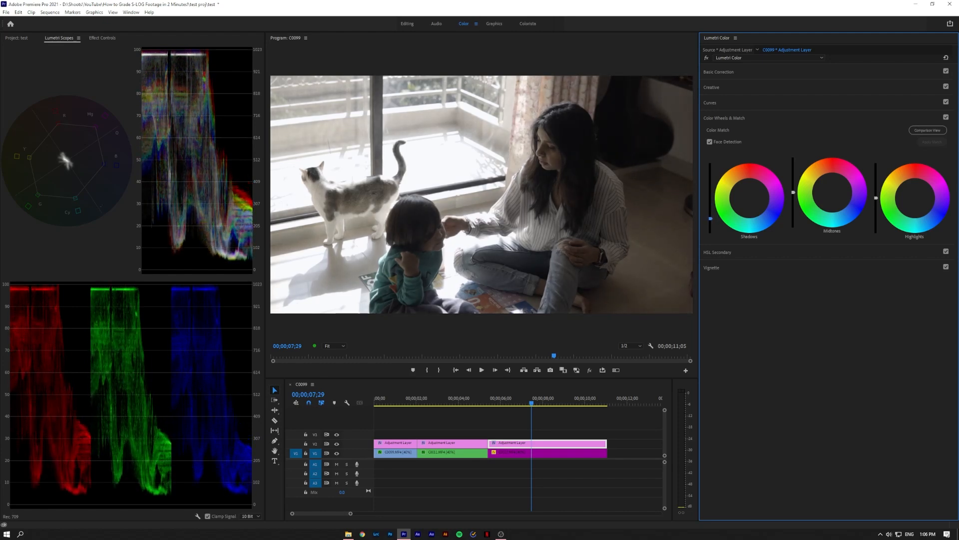
Step: Set Exposure to 0.3, Contrast to about 6, Whites to about 20 and Blacks to about -28 on the third adjustment layer
left_click(745, 71)
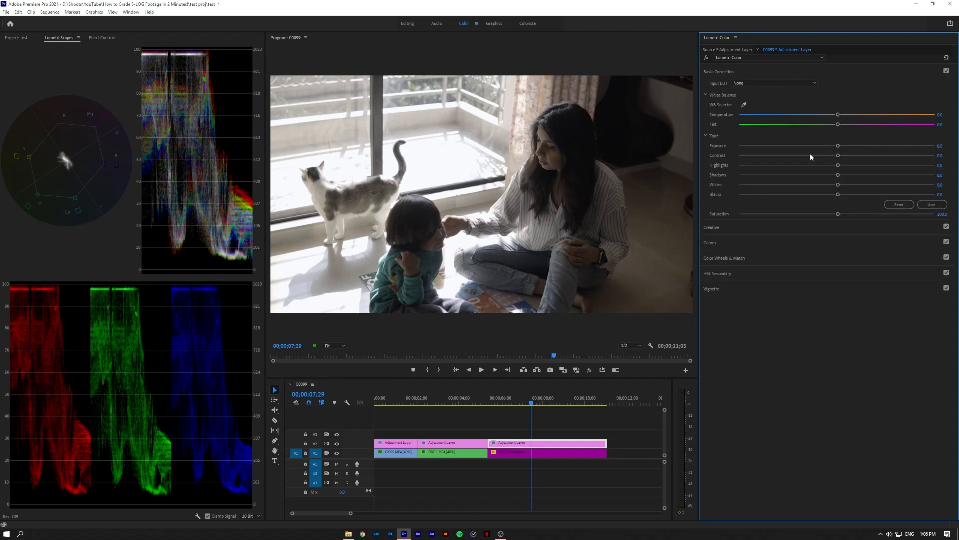
left_click_drag(838, 146, 843, 146)
left_click_drag(836, 194, 856, 189)
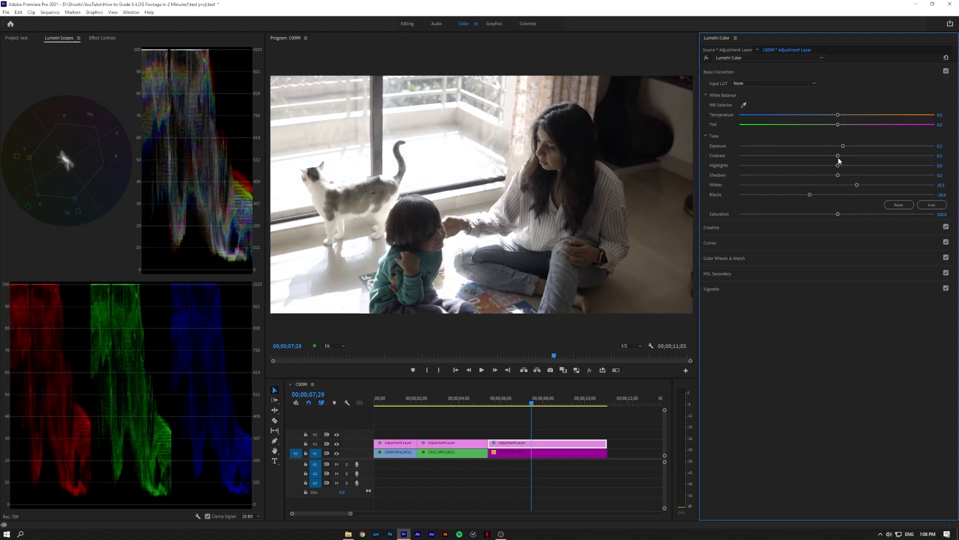
left_click_drag(838, 157, 850, 161)
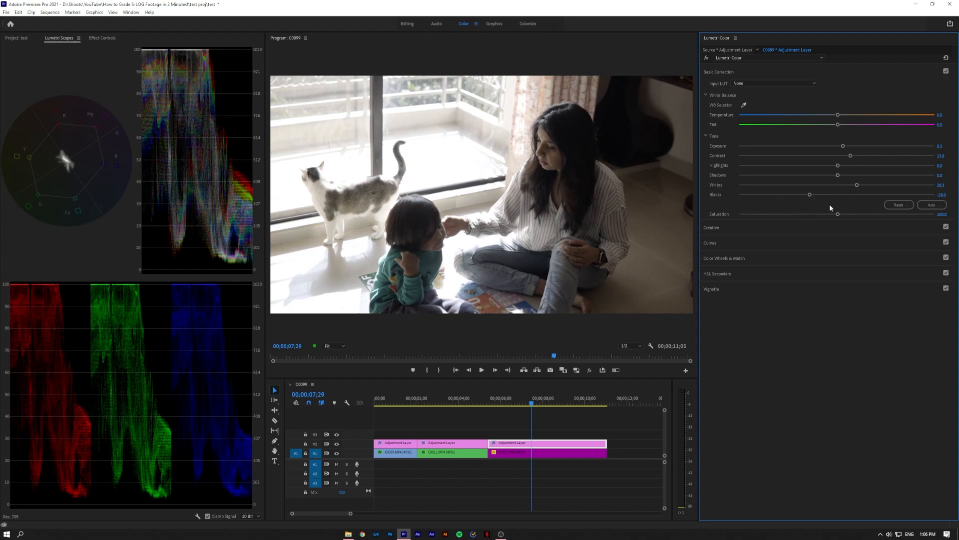
mouse_move(851, 152)
left_mouse_down()
mouse_move(826, 161)
mouse_move(844, 159)
left_mouse_up()
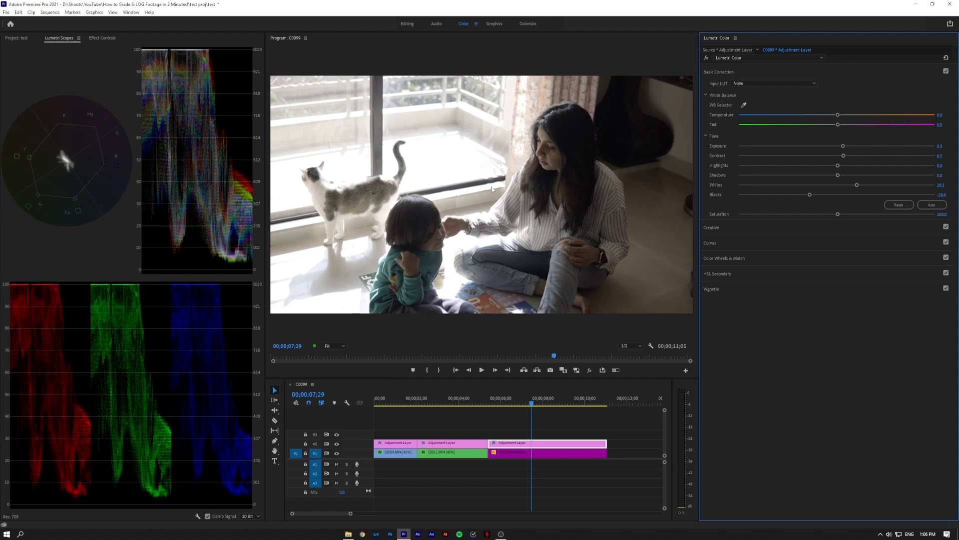
Step: Raise Saturation to about 149, cool the Temperature slightly and set Tint to about 2 on the third adjustment layer
left_click_drag(837, 214, 874, 214)
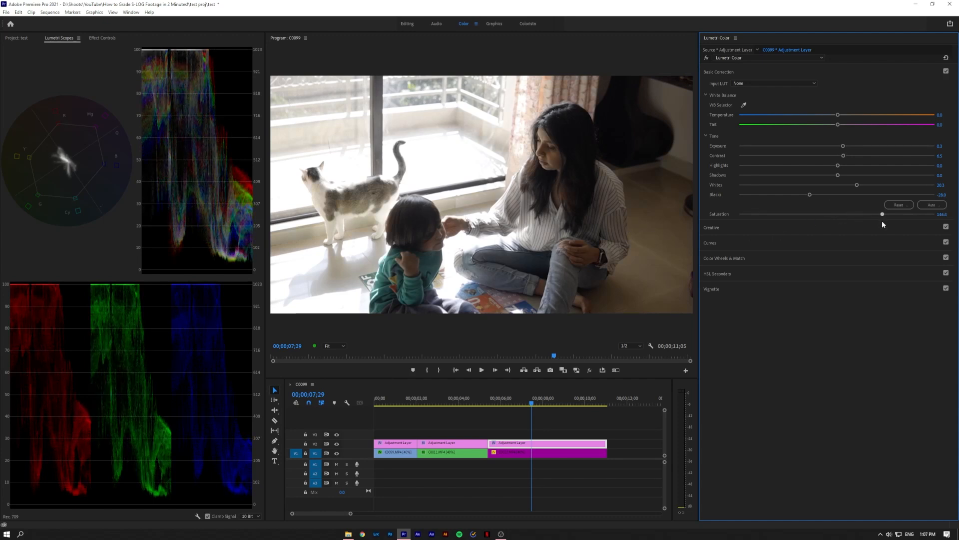
left_click_drag(882, 221, 885, 221)
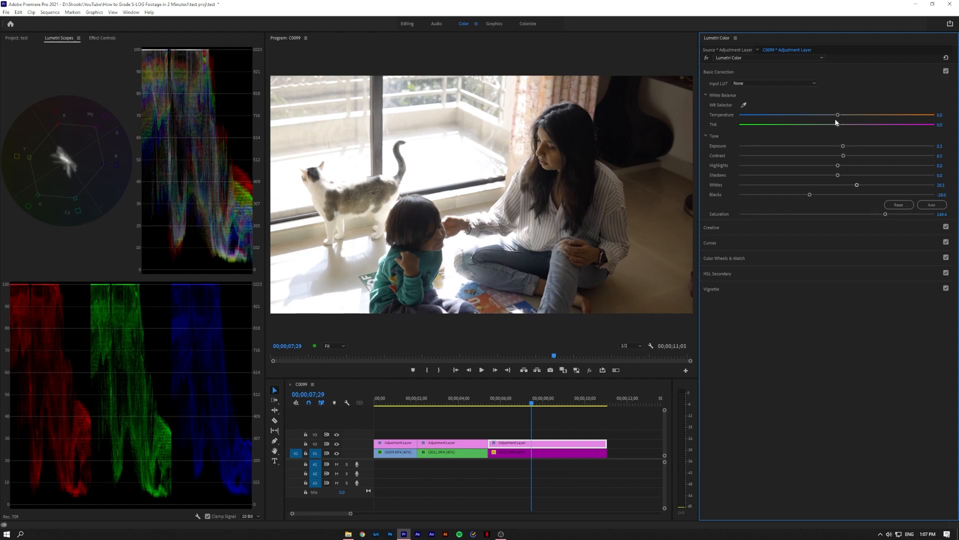
left_click_drag(838, 117, 834, 118)
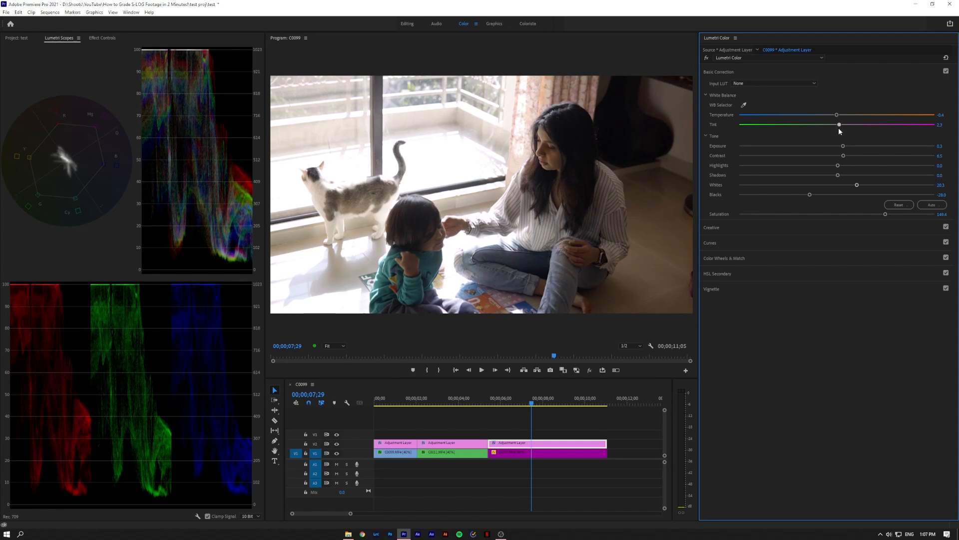
Step: Compare the graded third shot with effects bypassed, and review the grade at an earlier frame of the clip
left_click(589, 371)
left_click(589, 371)
left_click(589, 371)
left_click(589, 371)
left_click_drag(549, 398, 502, 398)
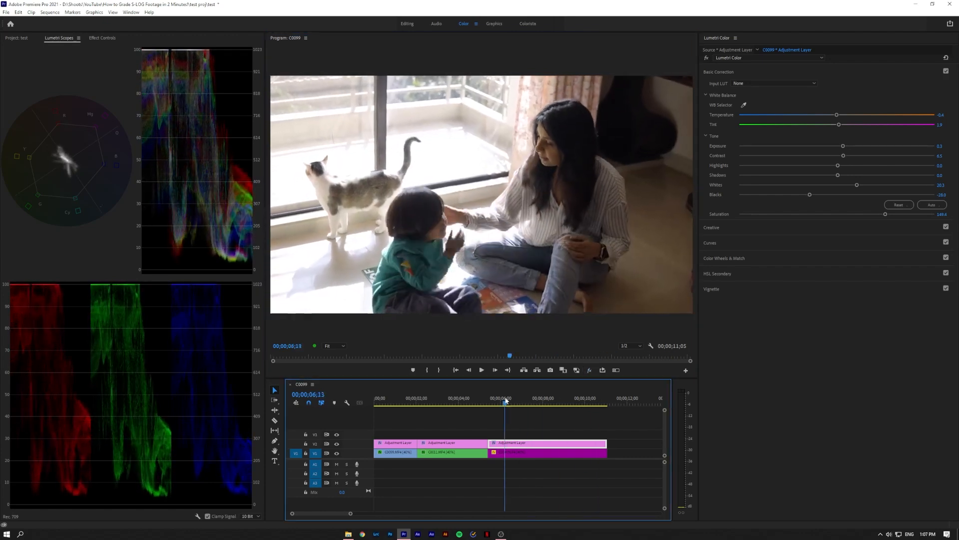
Step: Fine-tune the third adjustment layer's Midtones and Highlights luminance, and set Whites to about 26 and Blacks to about -42
left_click(724, 255)
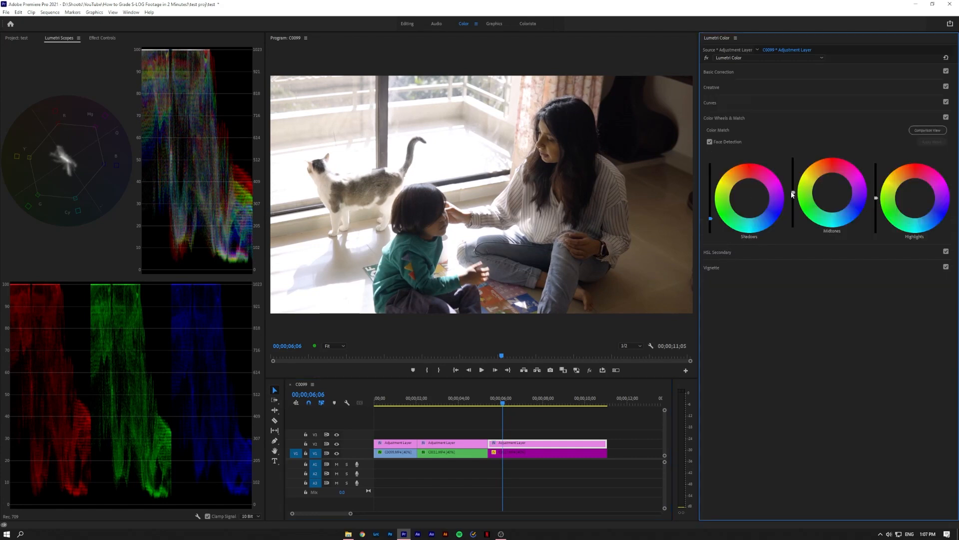
left_click_drag(792, 187, 793, 182)
left_click_drag(876, 198, 794, 195)
left_click(718, 71)
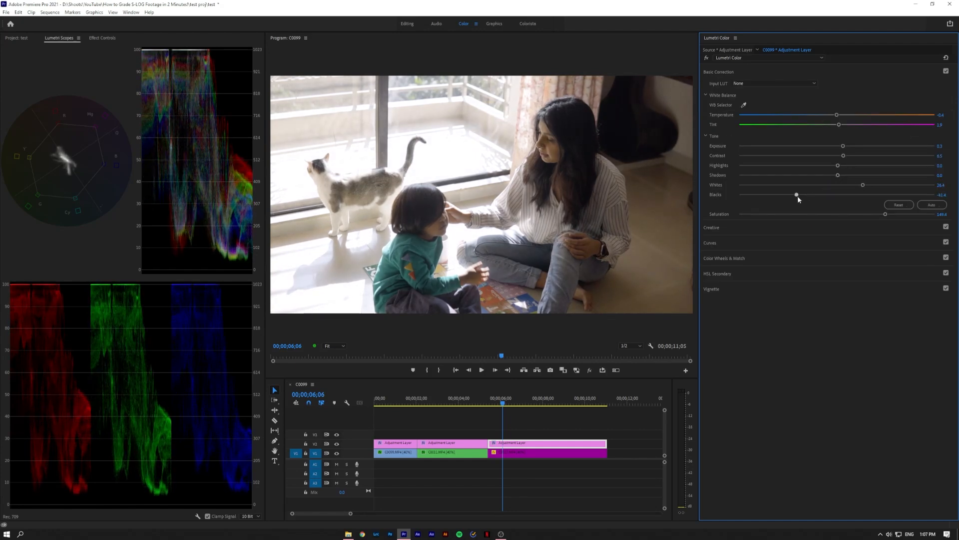
left_click_drag(513, 396, 594, 391)
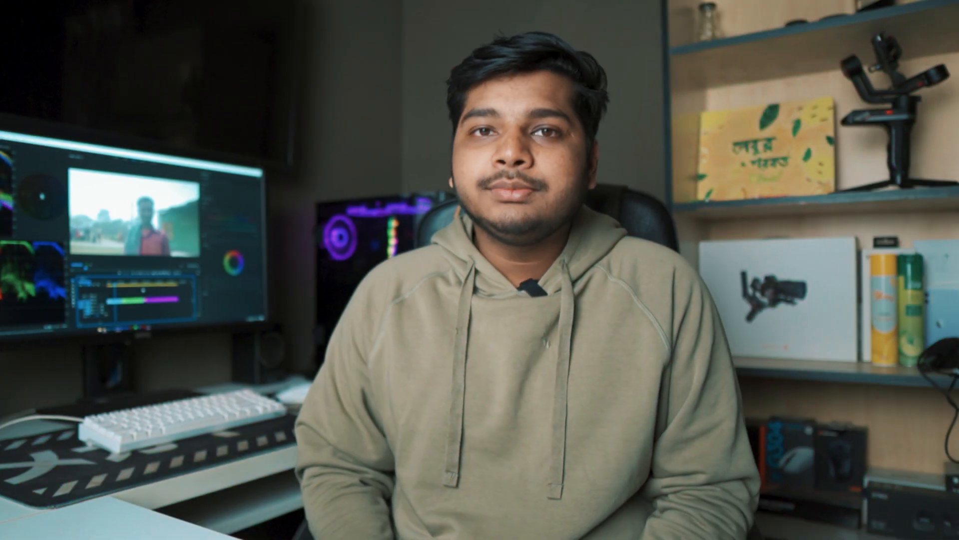